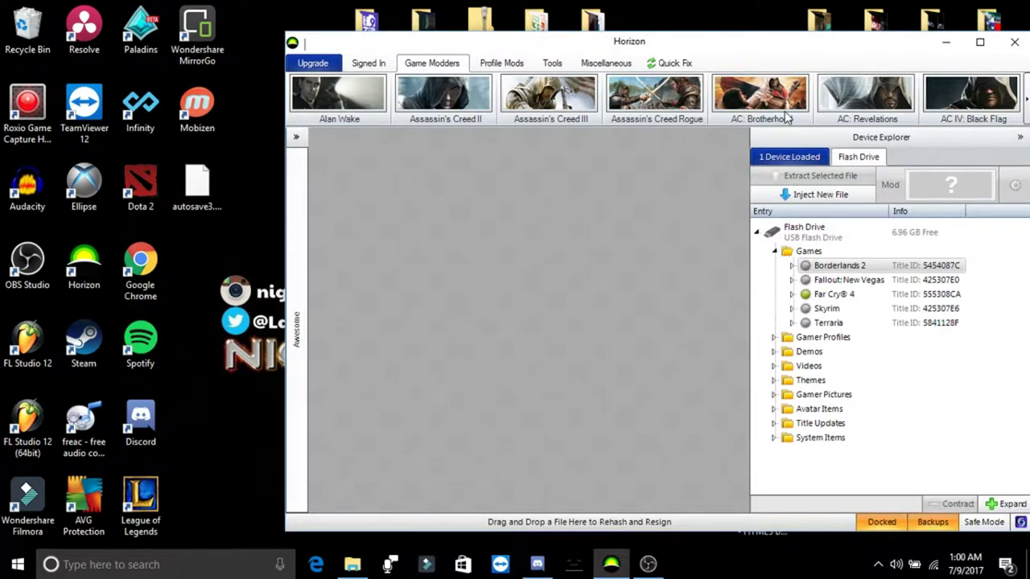
# Minimize Horizon and browse in File Explorer to Desktop > MODZ > XBOX Game Saves > Modded Saves.
pyautogui.click(946, 42)
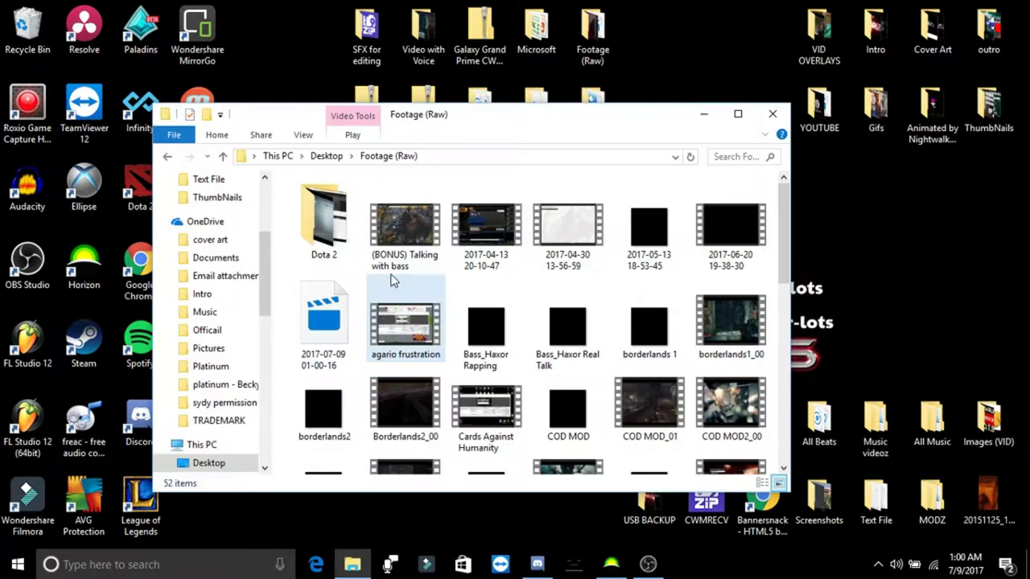
pyautogui.click(318, 157)
pyautogui.click(320, 346)
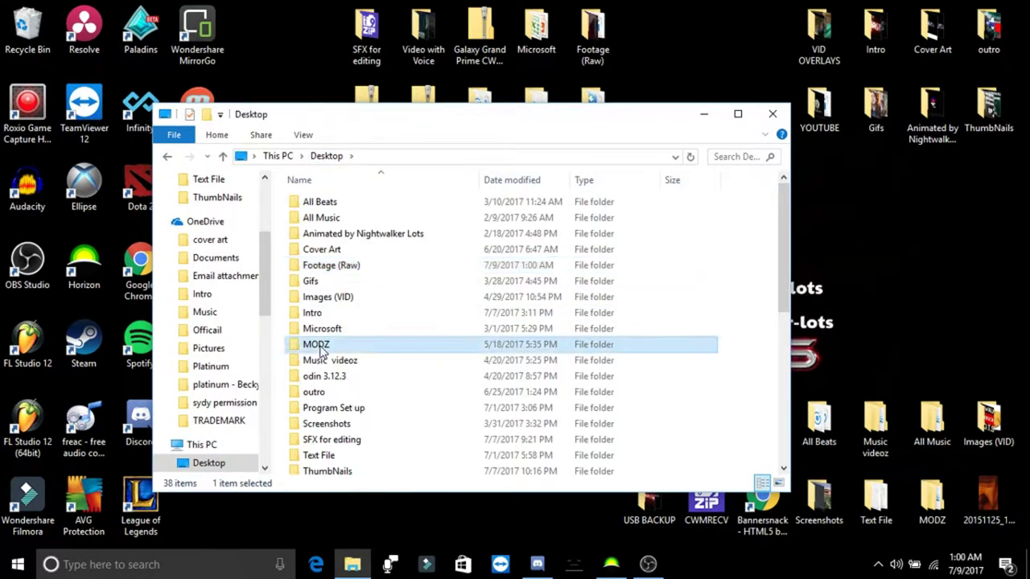
pyautogui.doubleClick(320, 346)
pyautogui.doubleClick(328, 217)
pyautogui.click(330, 219)
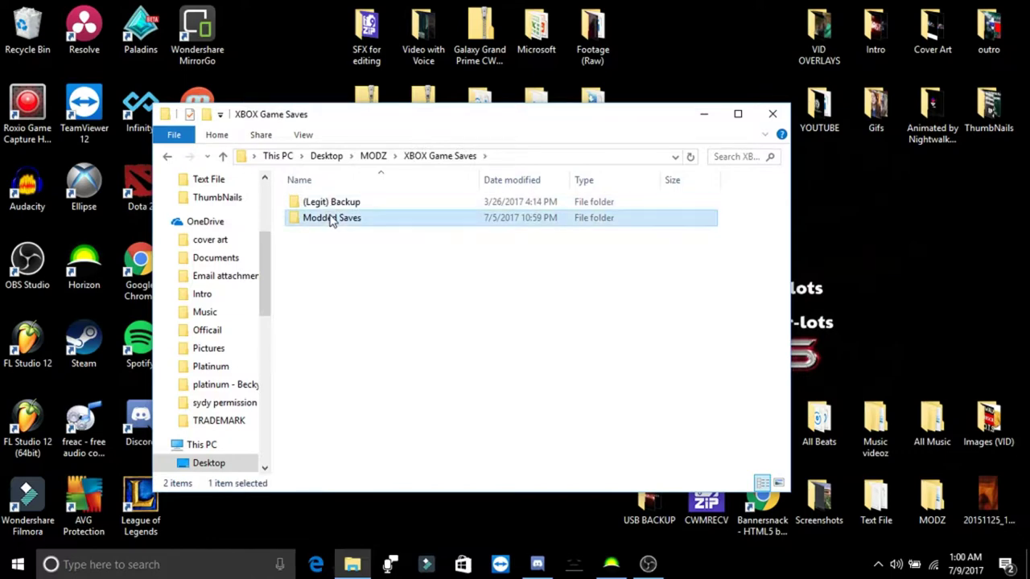
pyautogui.doubleClick(330, 219)
pyautogui.doubleClick(334, 218)
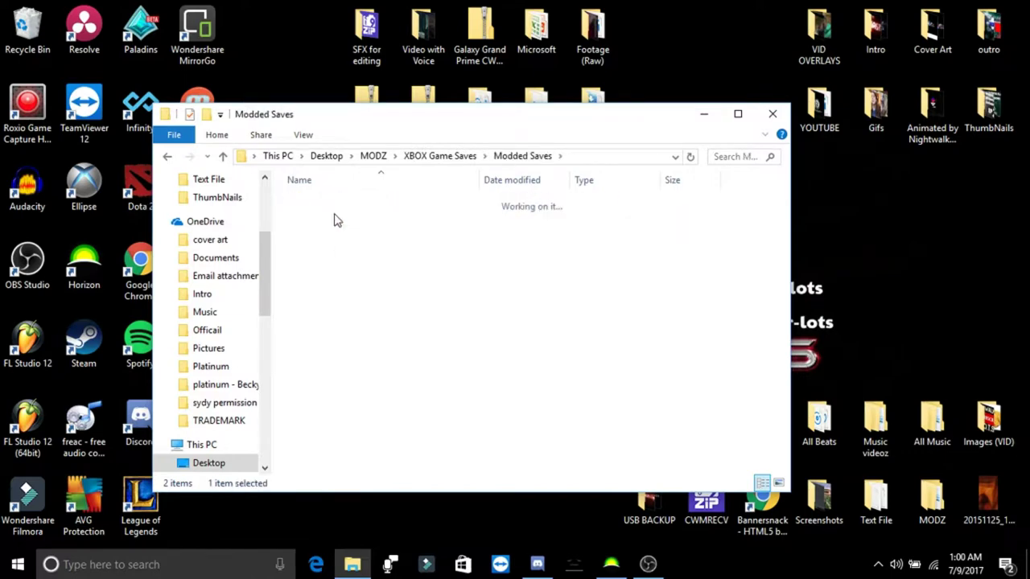
pyautogui.click(167, 156)
pyautogui.click(169, 159)
pyautogui.doubleClick(346, 219)
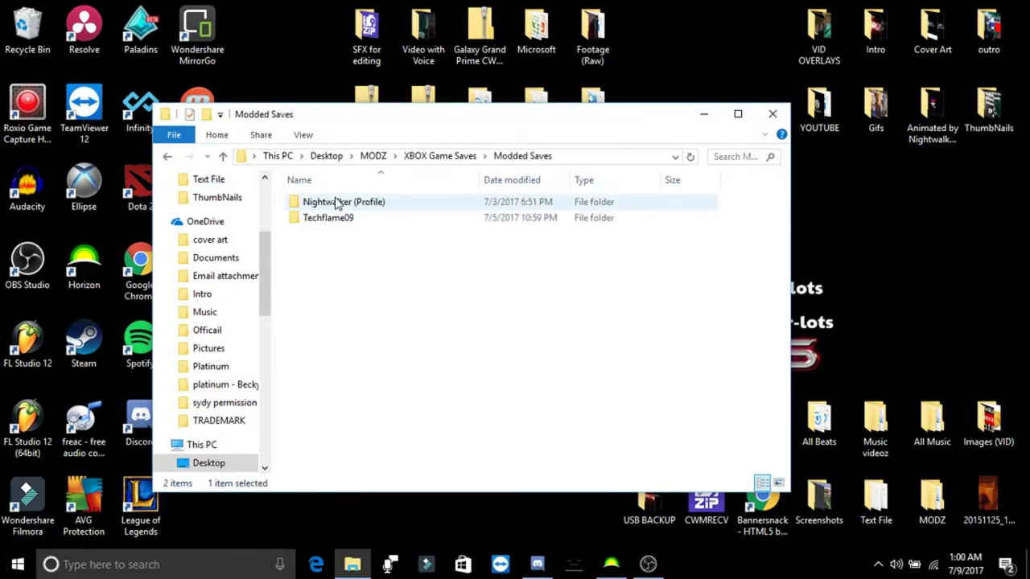
# Open the Diablo Reaper of Souls folder inside Nightwalker (Profile) and select the d3save file.
pyautogui.doubleClick(336, 203)
pyautogui.click(347, 224)
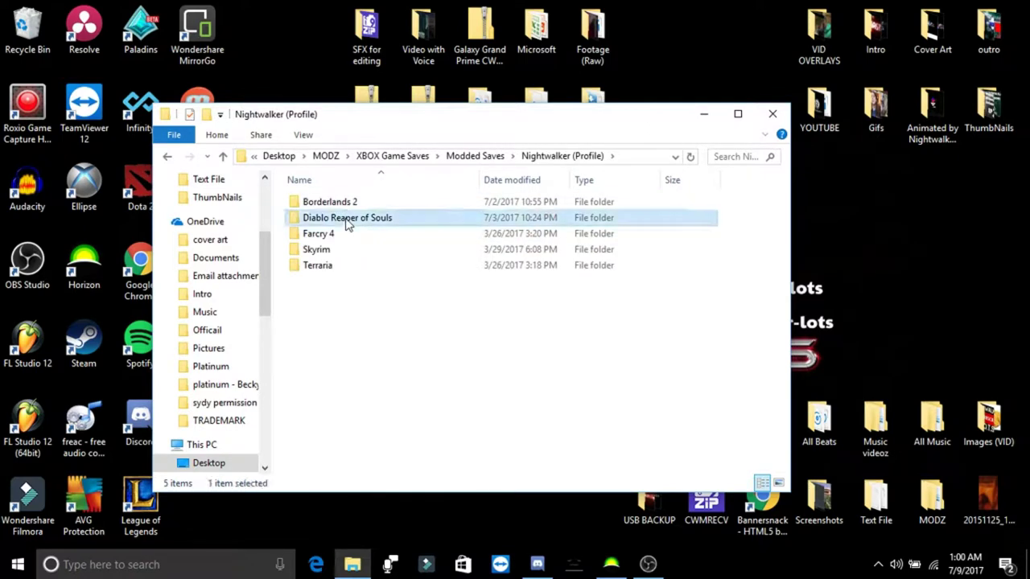
pyautogui.doubleClick(348, 225)
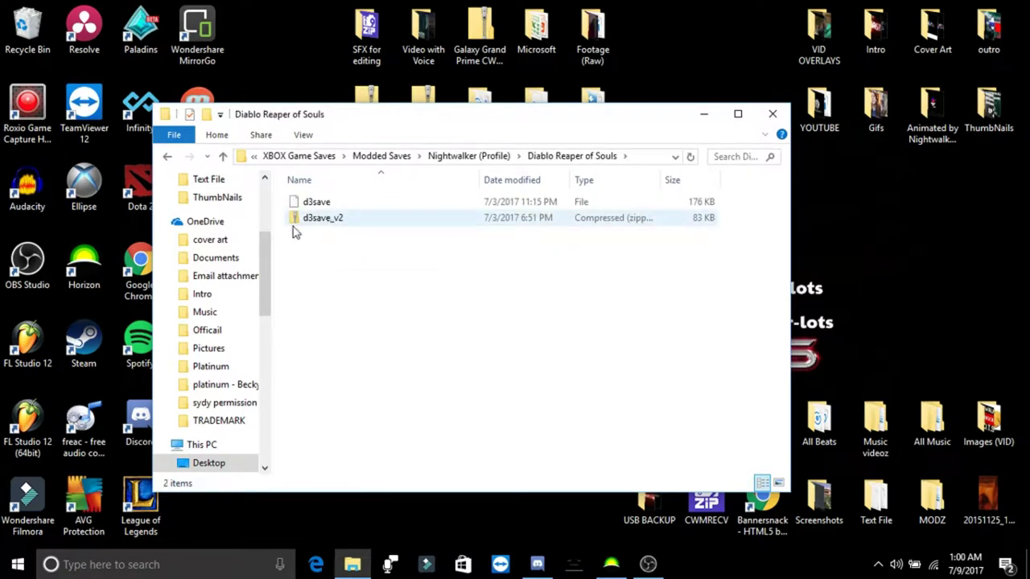
pyautogui.moveTo(334, 122); pyautogui.dragTo(463, 129)
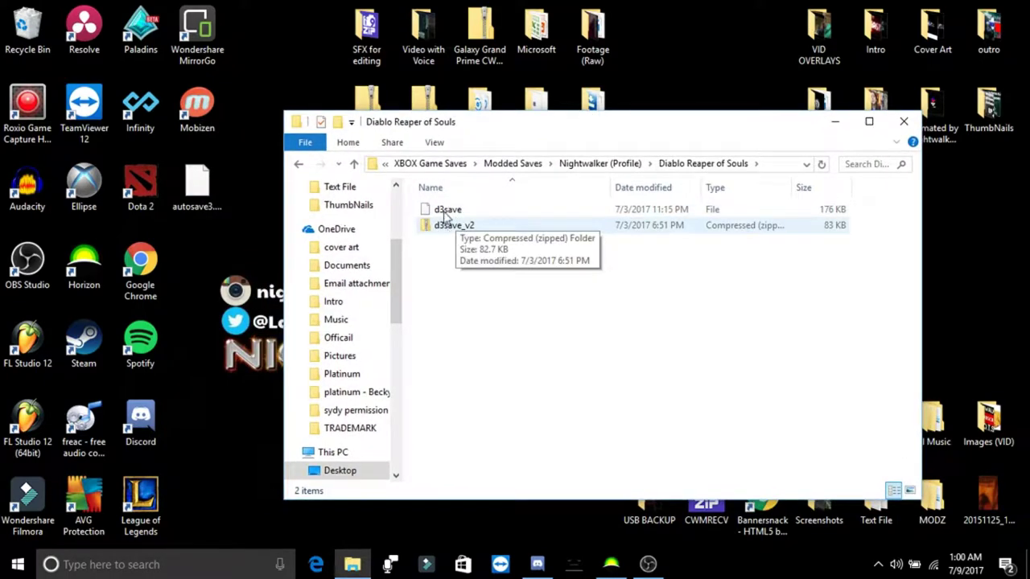
pyautogui.click(447, 211)
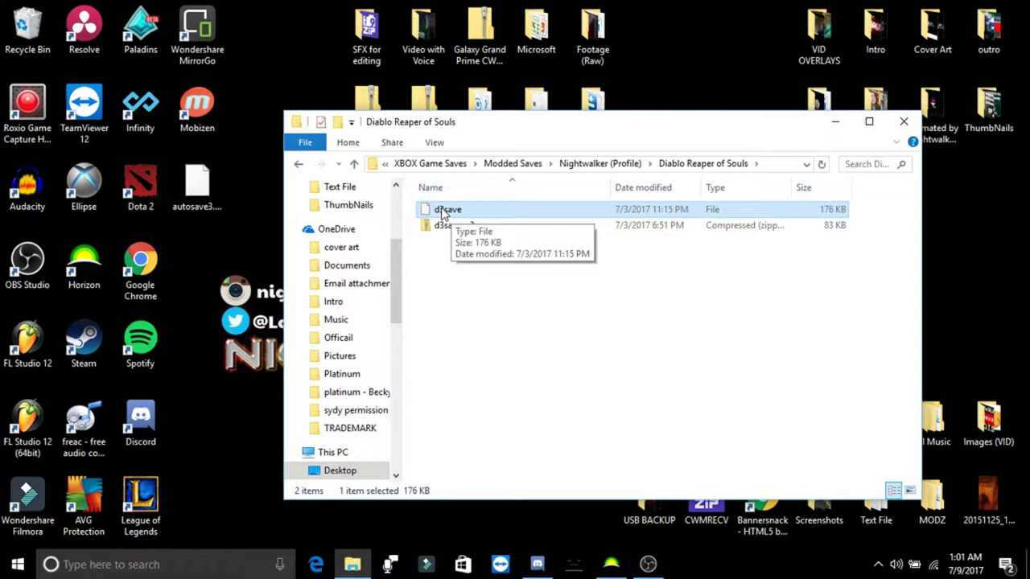
# Minimize the file browser, switch back to Horizon and expand the Skyrim entry under the flash drive's Games.
pyautogui.click(836, 123)
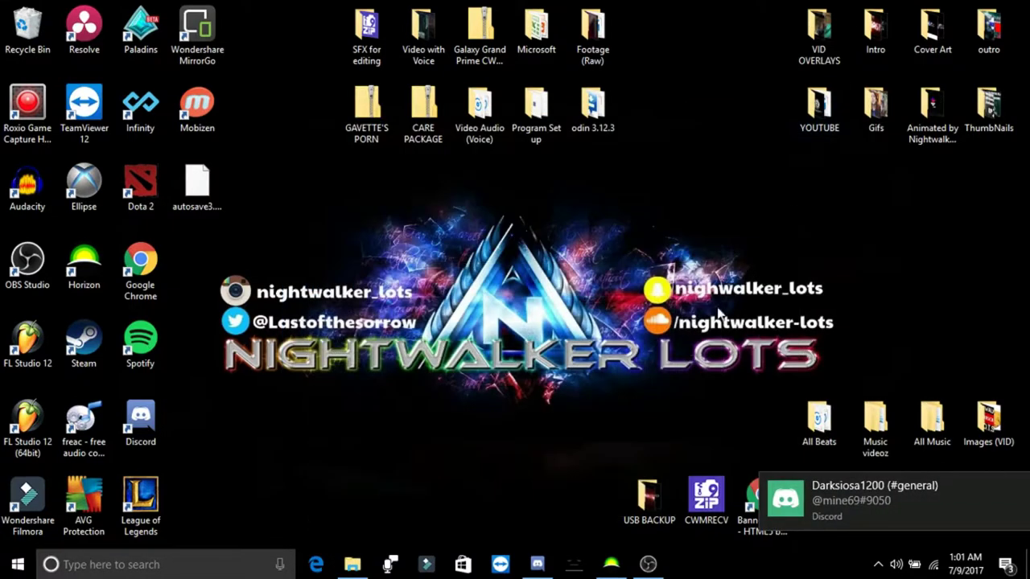
pyautogui.click(625, 566)
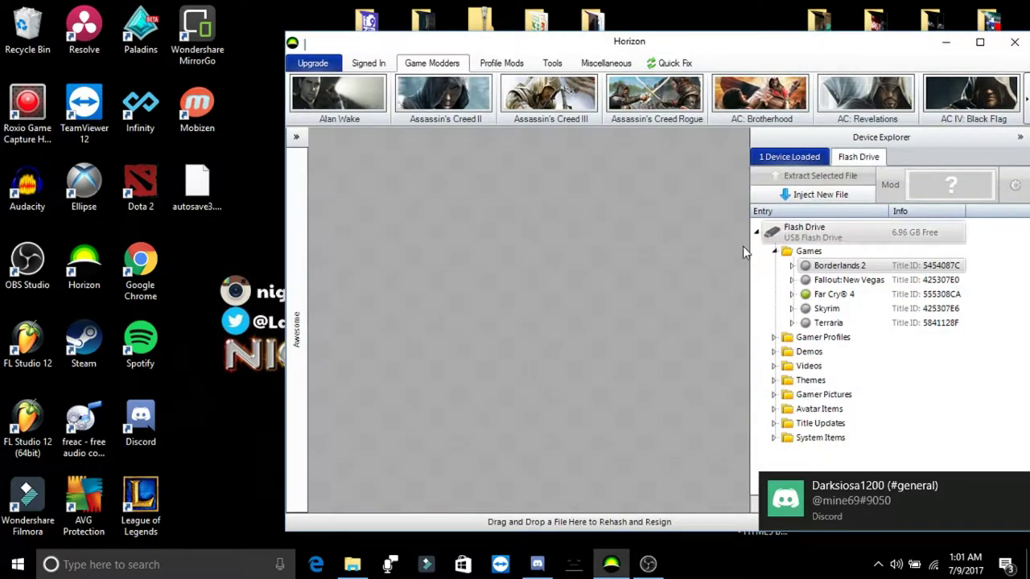
pyautogui.click(792, 309)
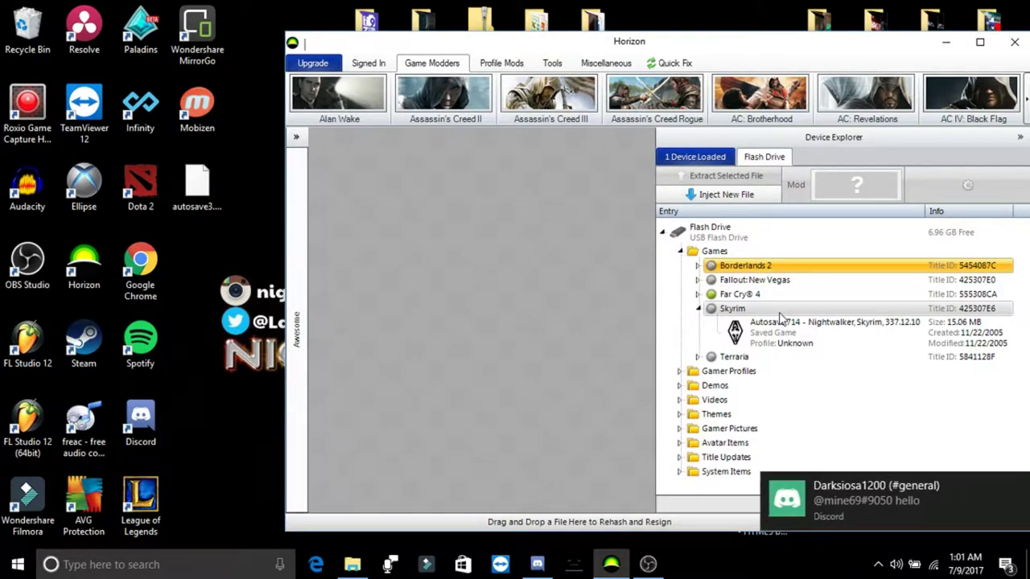
# Dismiss the Discord notifications, close the Discord window and quit its background process.
pyautogui.click(1016, 486)
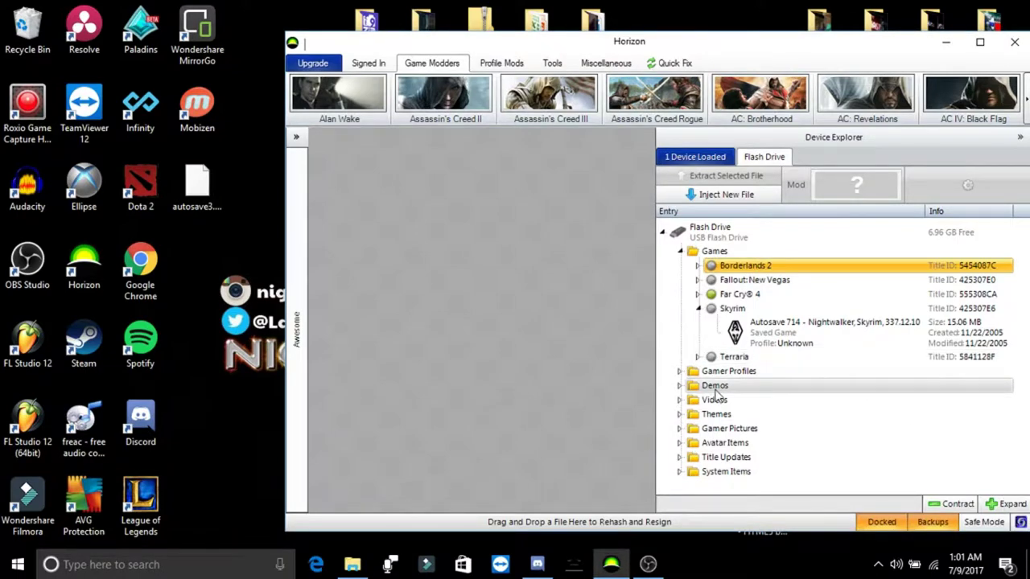
pyautogui.moveTo(540, 567)
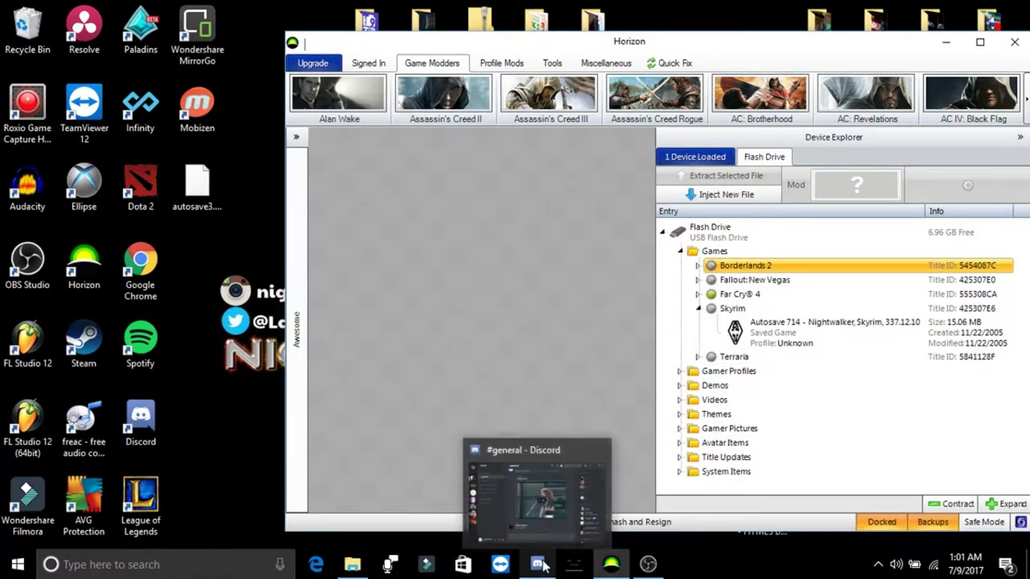
pyautogui.click(599, 453)
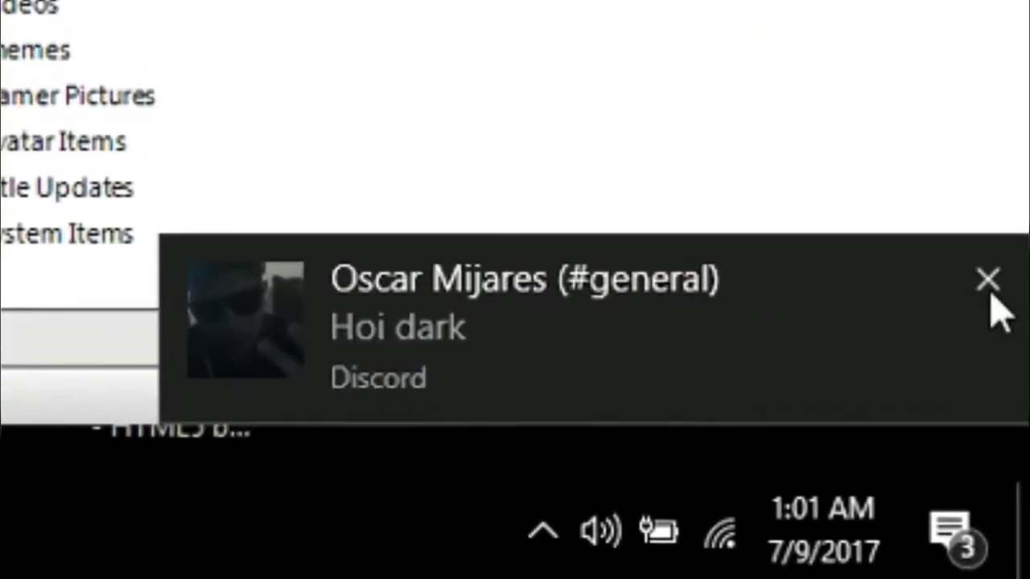
pyautogui.click(991, 292)
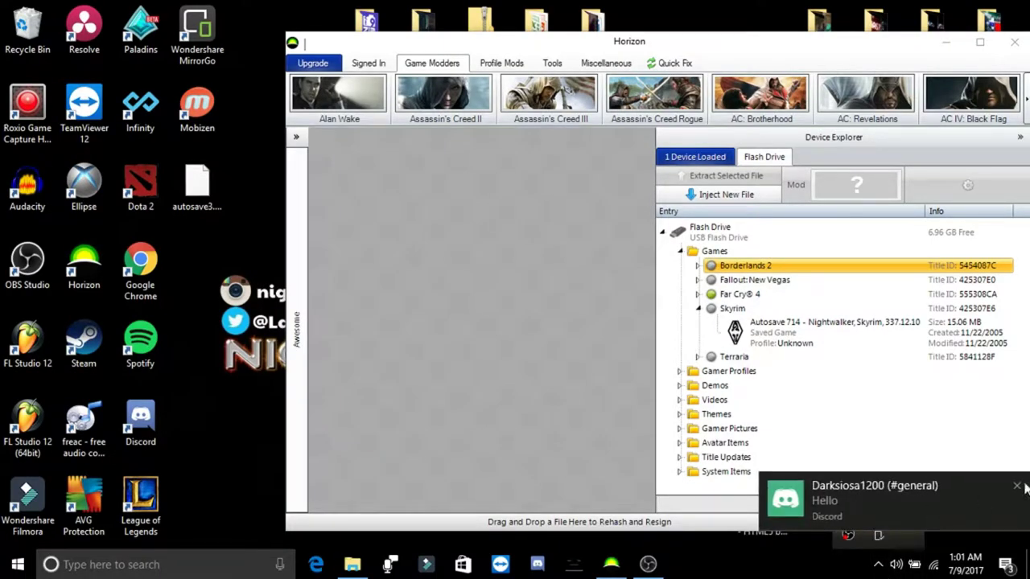
pyautogui.click(1018, 491)
pyautogui.click(878, 564)
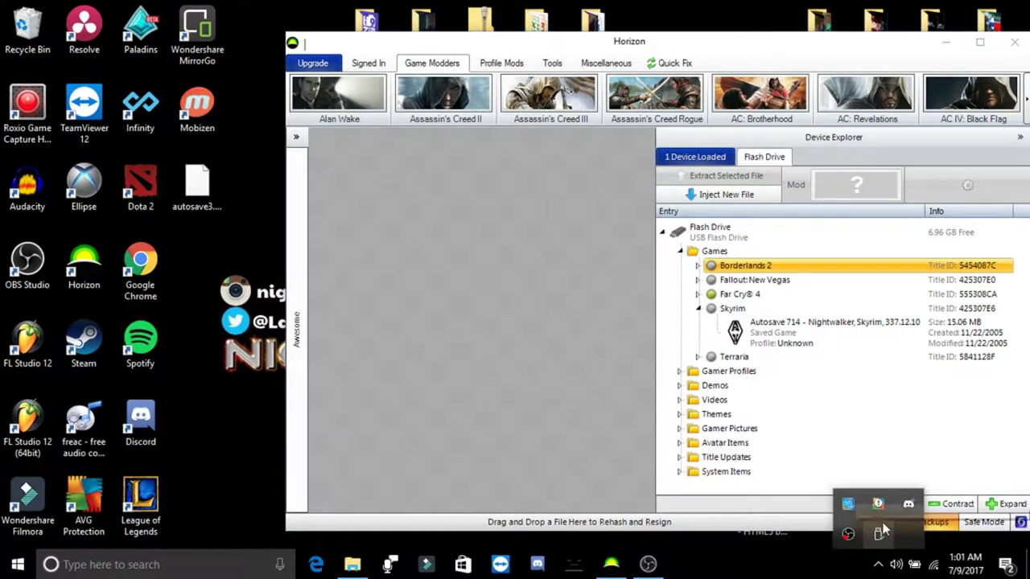
pyautogui.rightClick(908, 513)
pyautogui.click(885, 495)
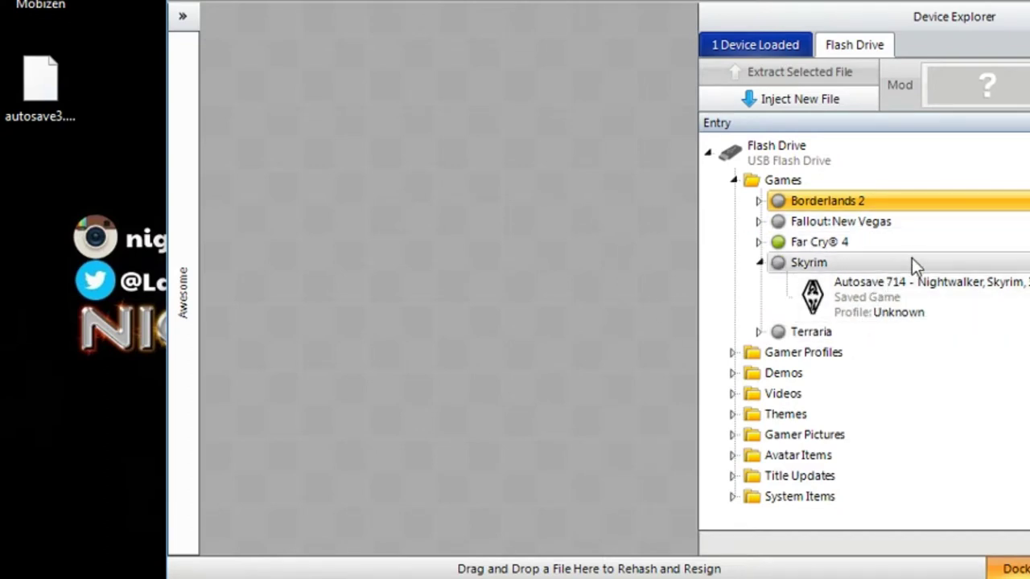
# Open the Autosave 714 Skyrim save from the flash drive in a package window and show its contents.
pyautogui.click(865, 300)
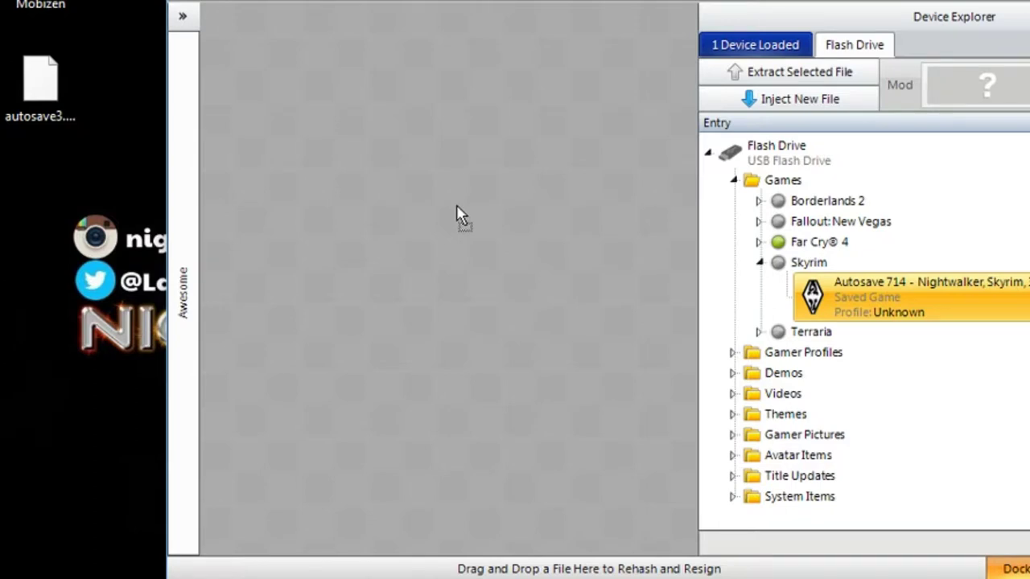
pyautogui.moveTo(654, 157); pyautogui.dragTo(570, 135)
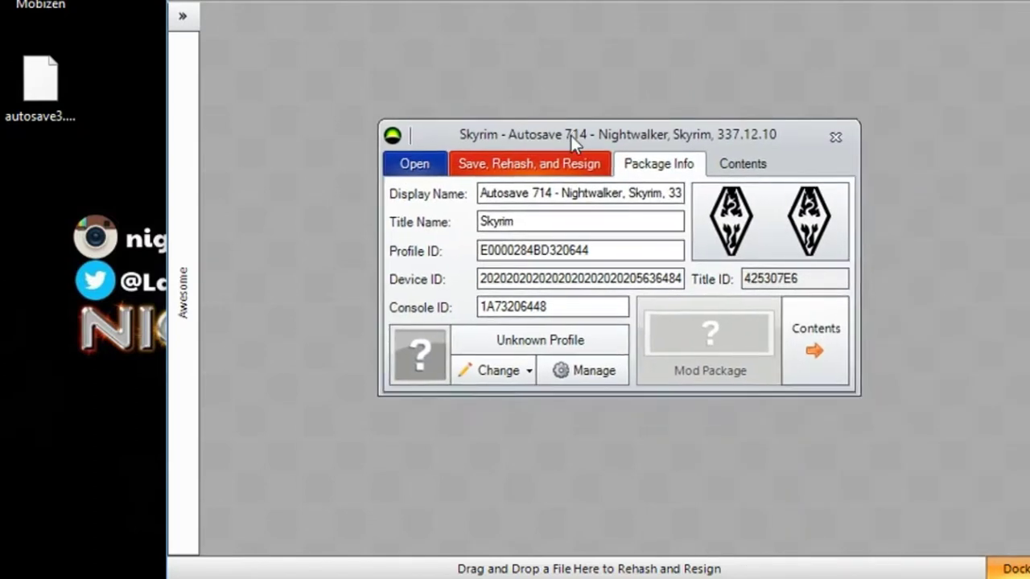
pyautogui.click(732, 169)
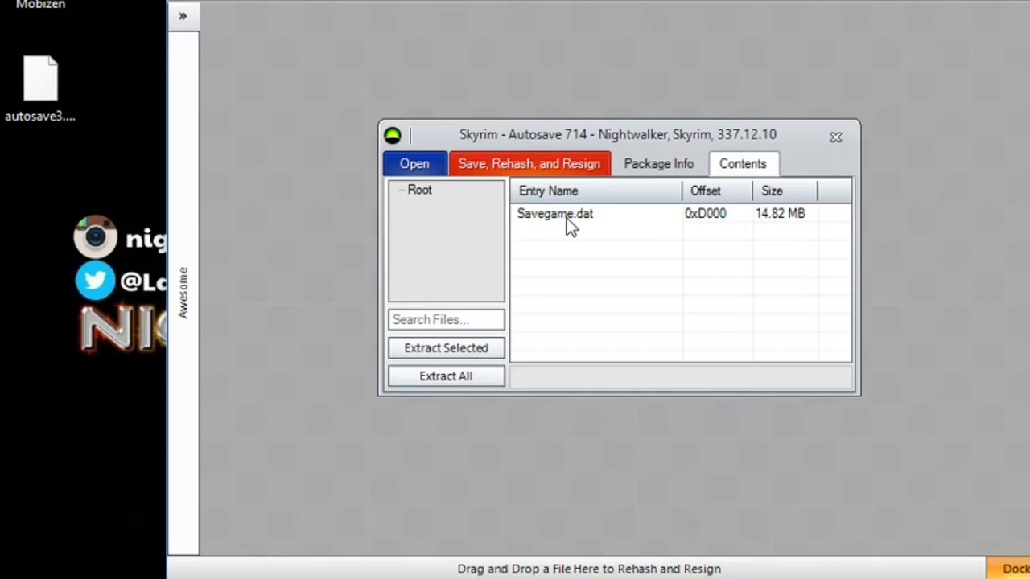
# Try to load the desktop autosave3.exs file as a separate package, and close that package window.
pyautogui.moveTo(57, 103); pyautogui.dragTo(323, 117)
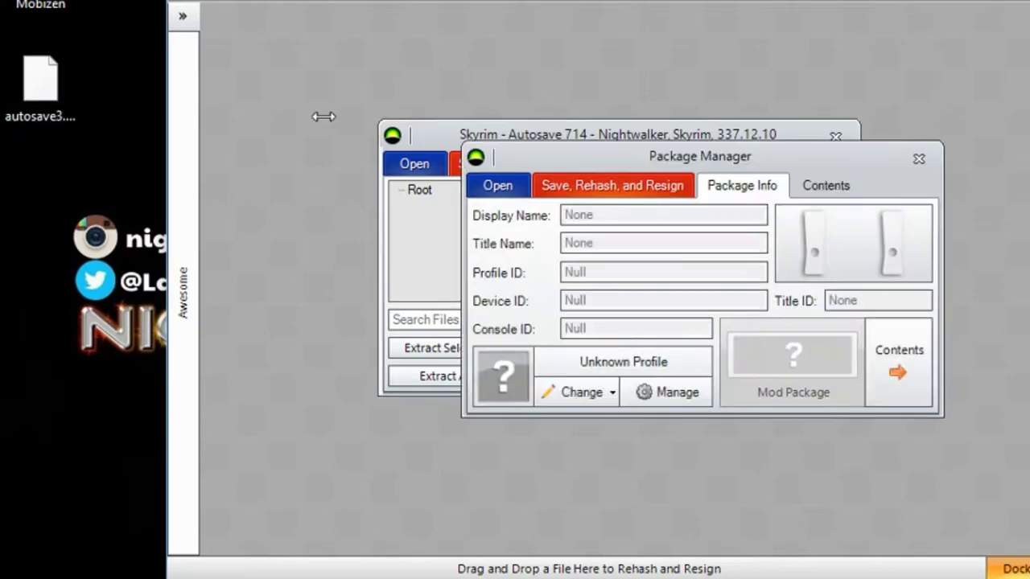
pyautogui.click(918, 158)
pyautogui.moveTo(675, 135); pyautogui.dragTo(761, 123)
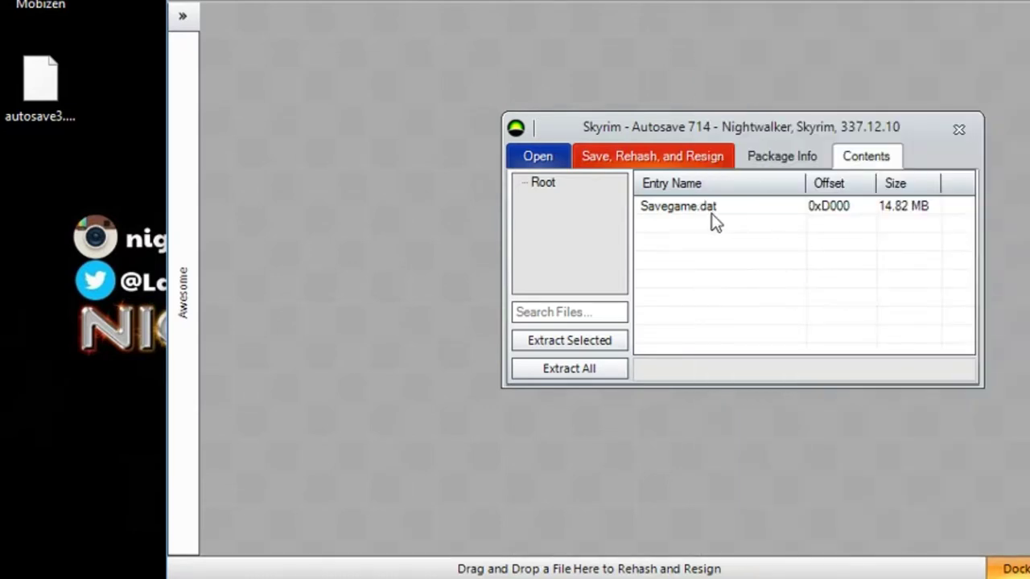
# Replace Savegame.dat in the Skyrim save with autosave3.exs from the desktop, and save, rehash and resign the package.
pyautogui.rightClick(703, 211)
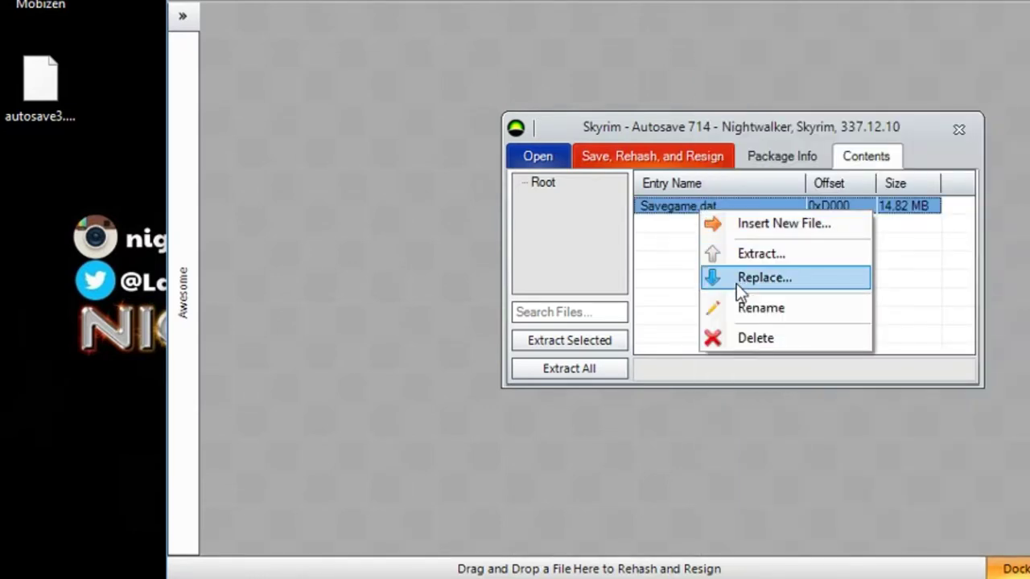
pyautogui.click(738, 284)
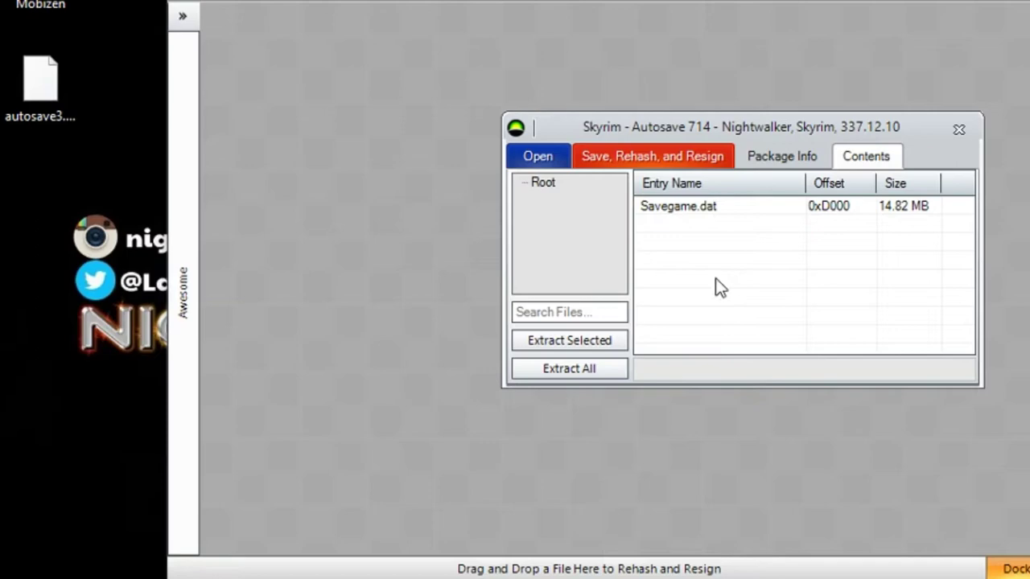
pyautogui.scroll(-7, 360, 133)
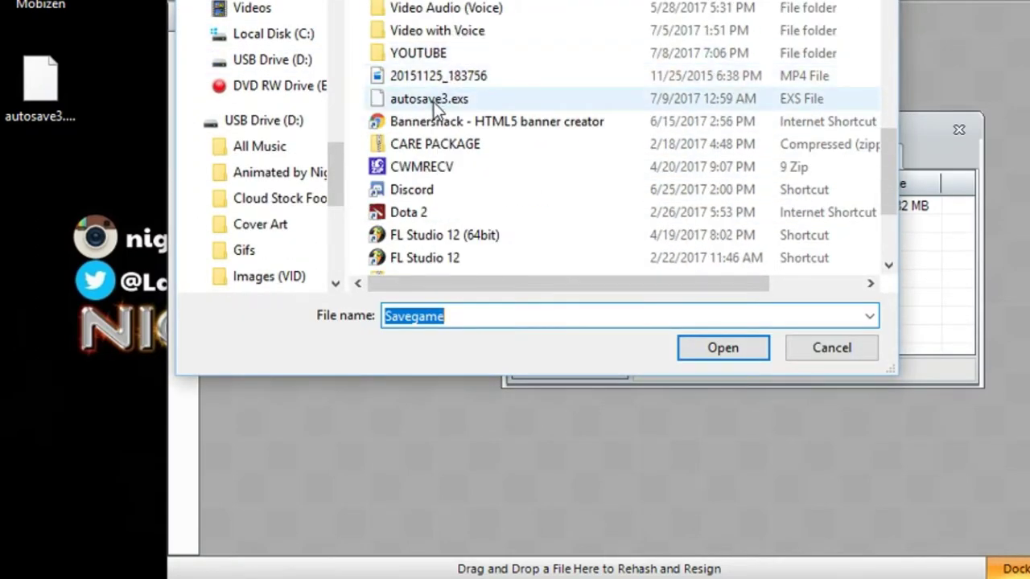
pyautogui.click(437, 102)
pyautogui.click(702, 358)
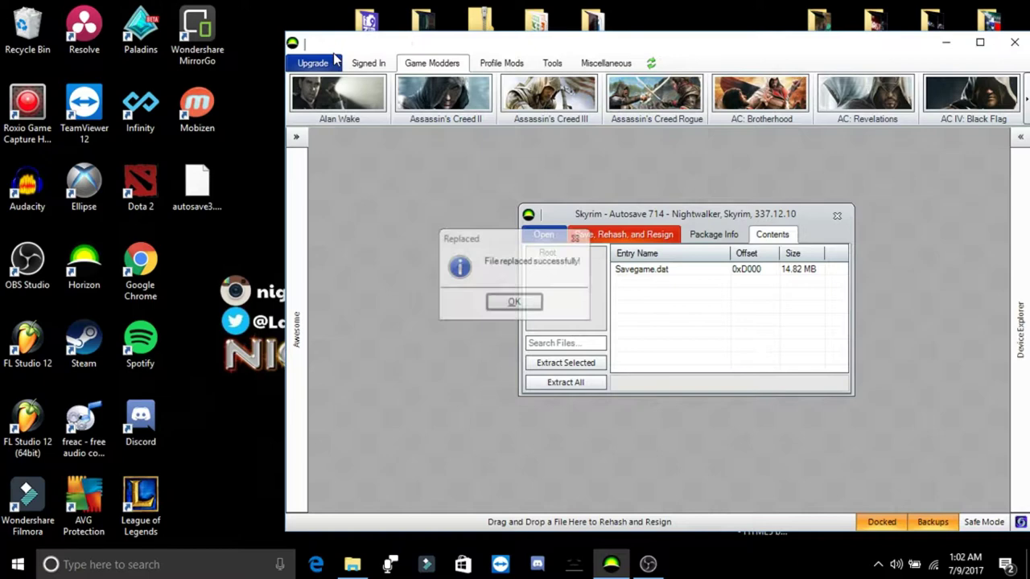
pyautogui.click(515, 303)
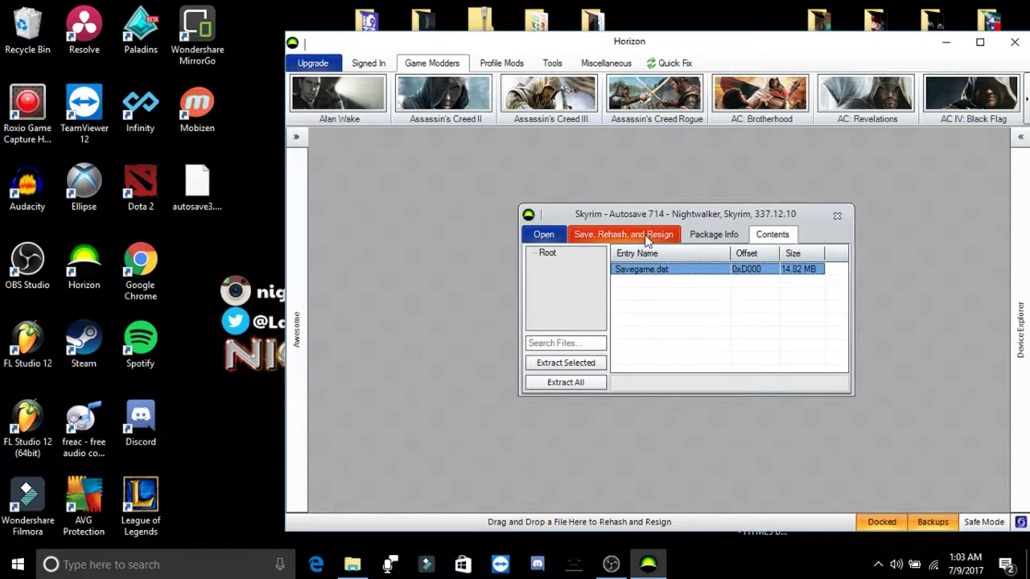
pyautogui.click(647, 239)
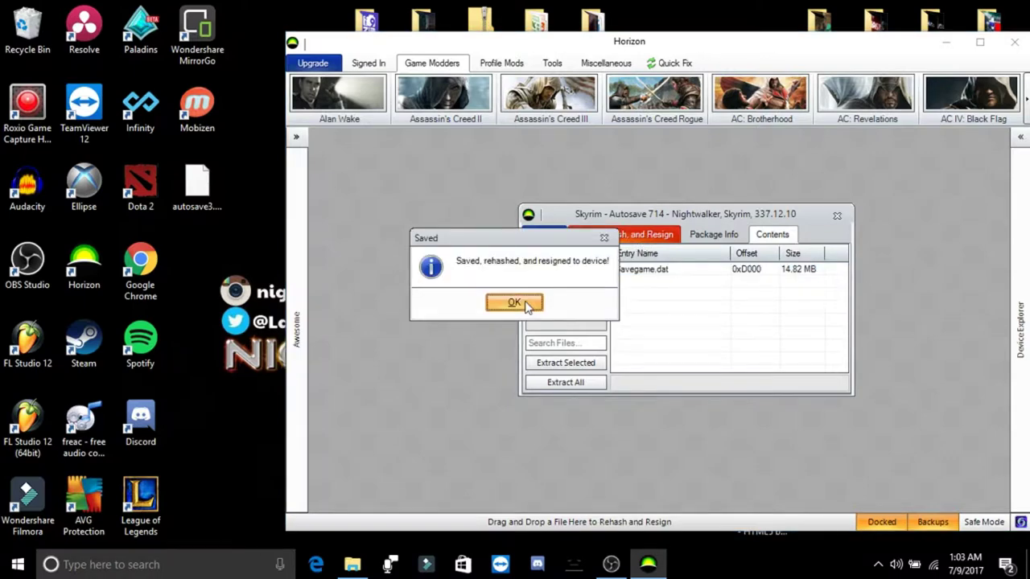
pyautogui.click(516, 304)
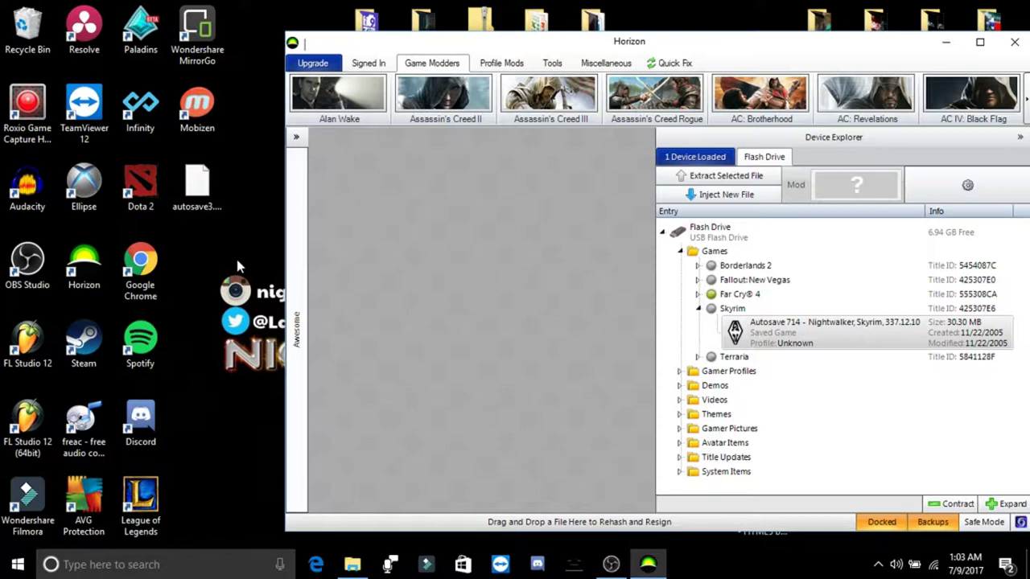
# Open the desktop autosave3.exs file as a package to view its package info, and close it.
pyautogui.moveTo(197, 187); pyautogui.dragTo(600, 268)
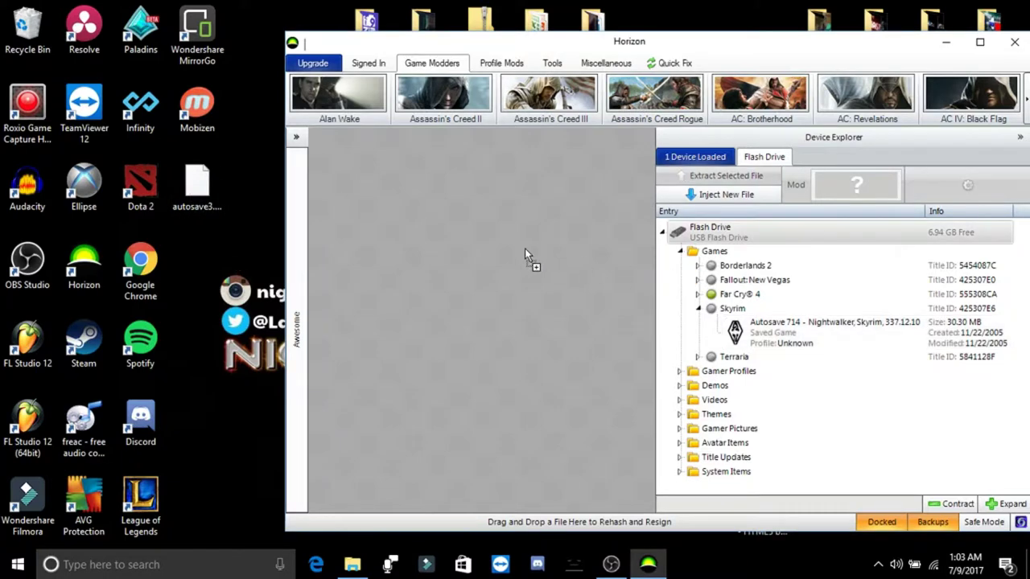
pyautogui.moveTo(524, 249); pyautogui.dragTo(511, 247)
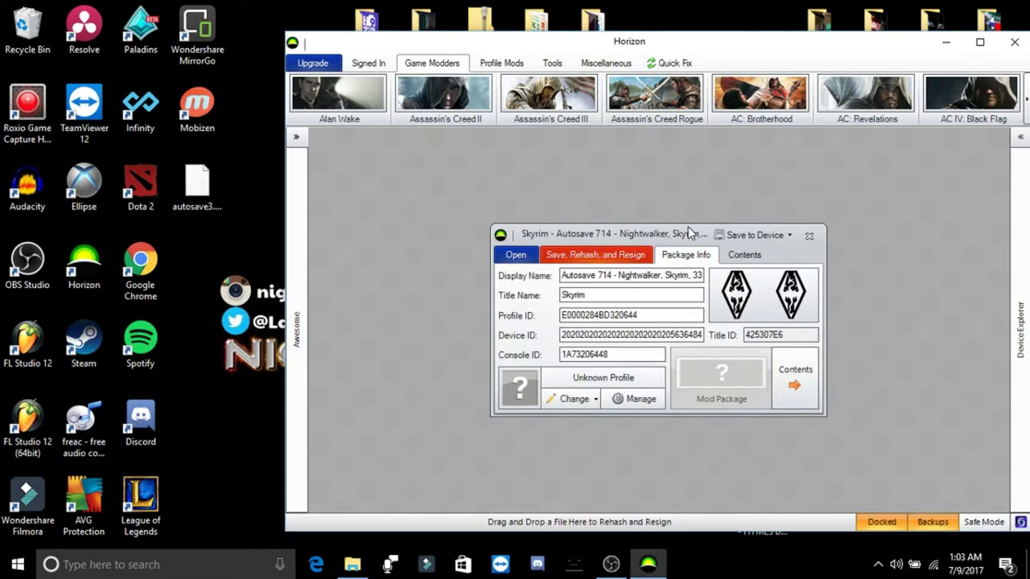
pyautogui.moveTo(690, 233); pyautogui.dragTo(624, 181)
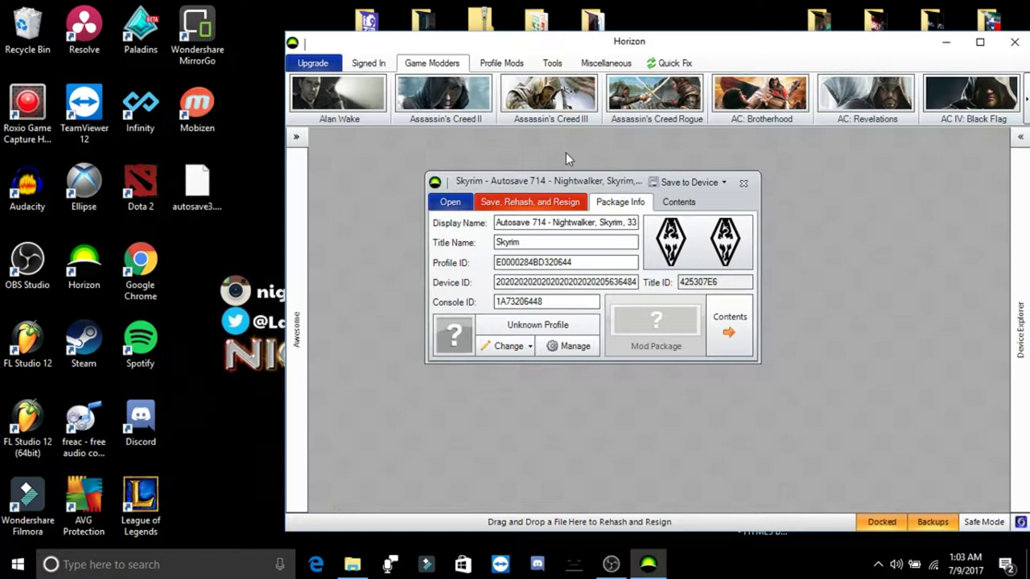
pyautogui.moveTo(580, 184); pyautogui.dragTo(583, 173)
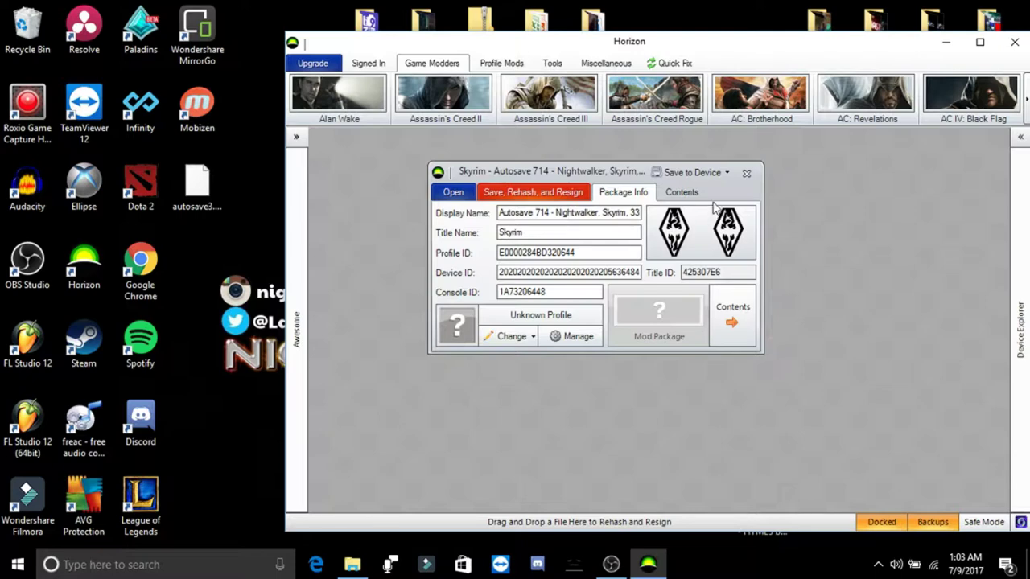
pyautogui.click(746, 173)
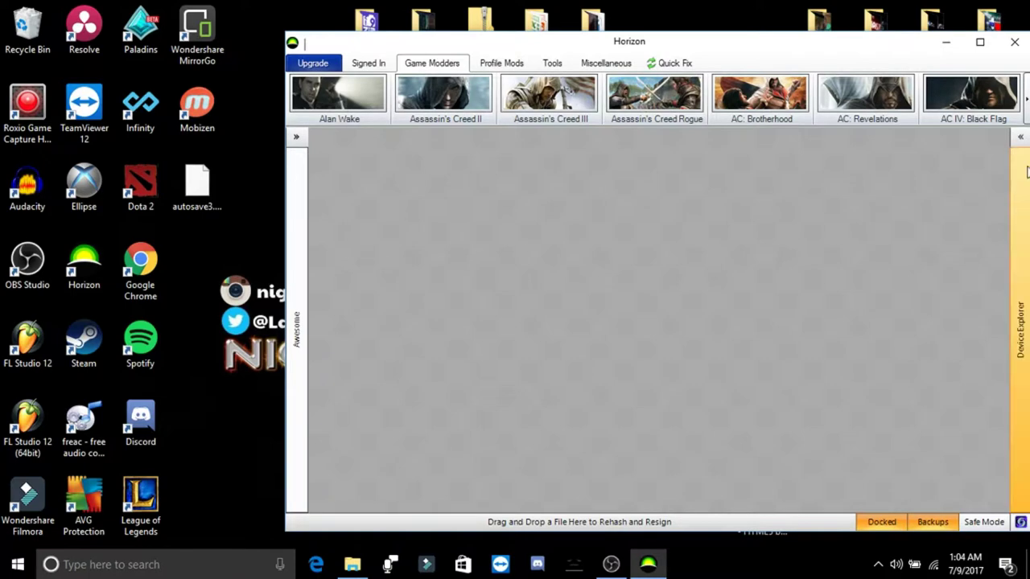
# Show the flash drive's contents and collapse the Skyrim entry in its games list.
pyautogui.click(1021, 139)
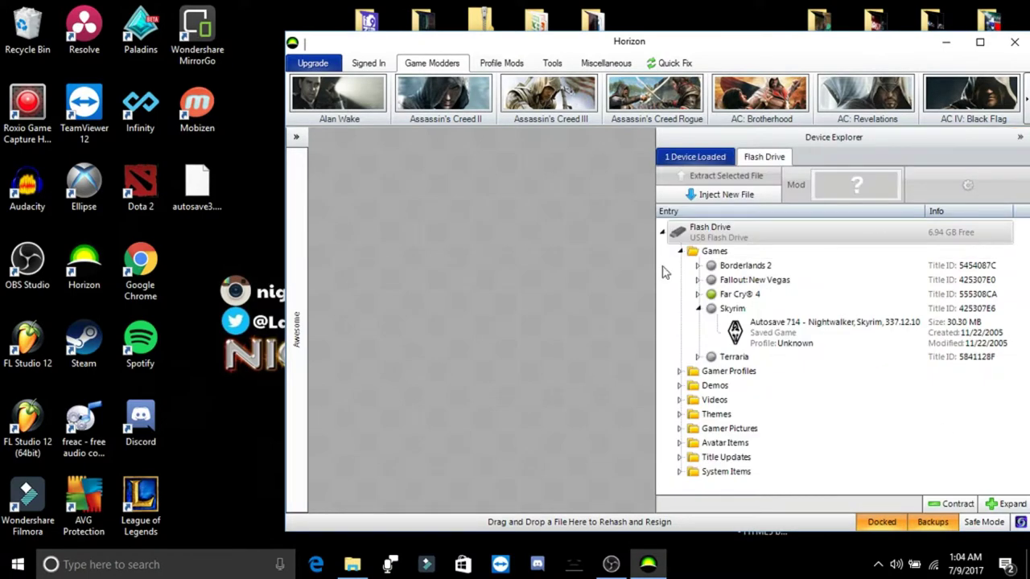
pyautogui.click(698, 311)
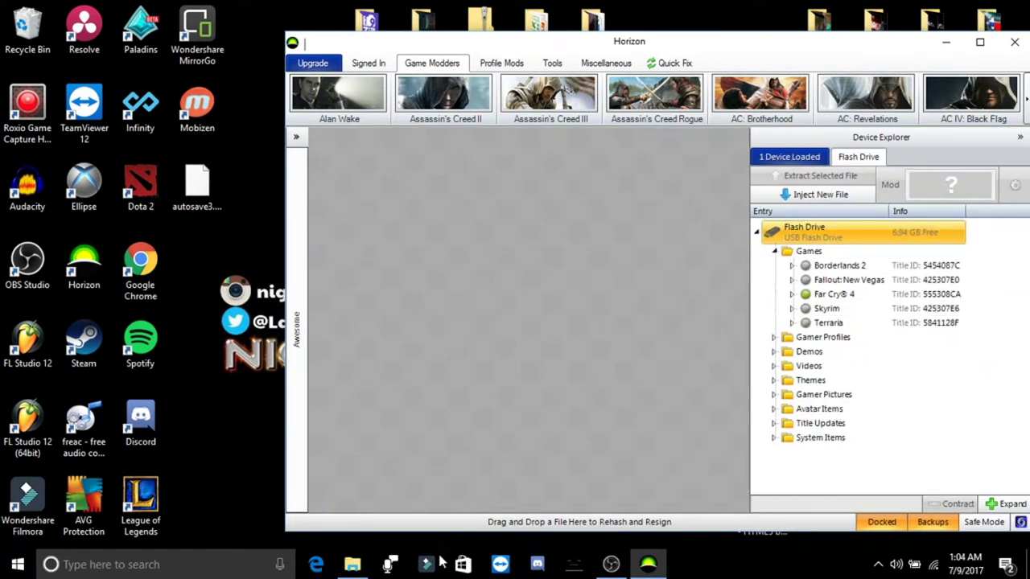
pyautogui.click(352, 564)
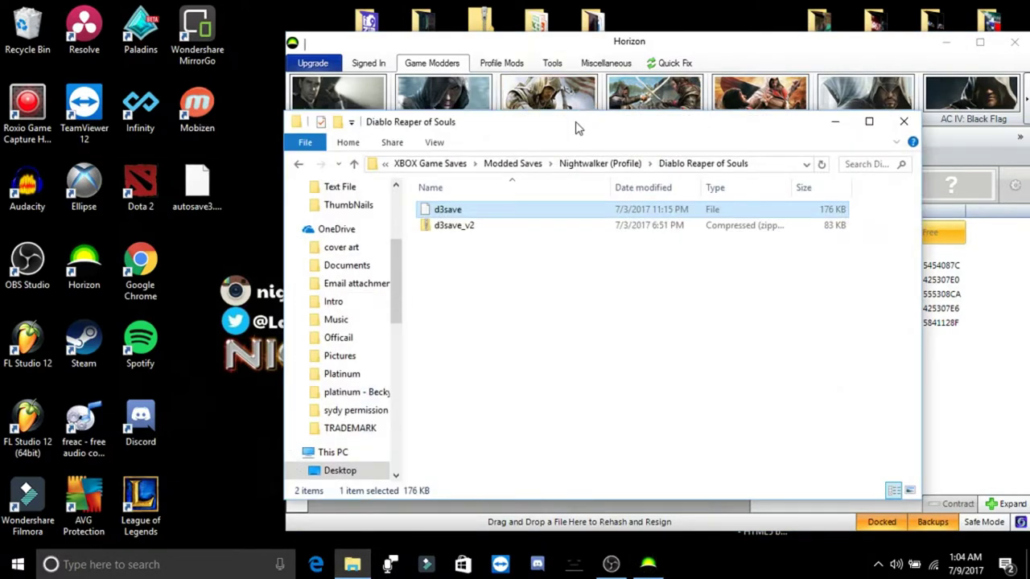
pyautogui.moveTo(575, 127); pyautogui.dragTo(503, 106)
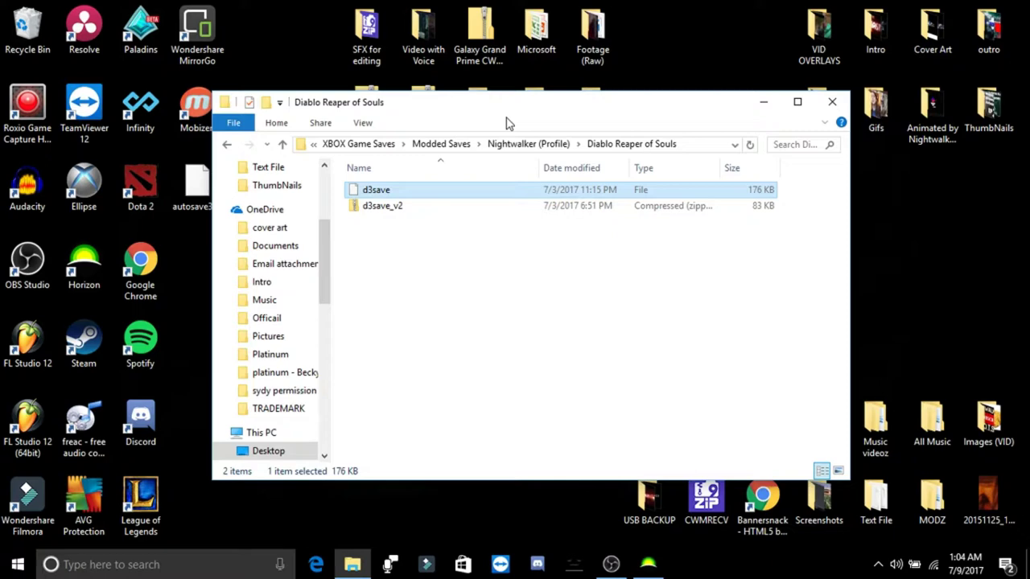
pyautogui.click(764, 103)
pyautogui.click(648, 564)
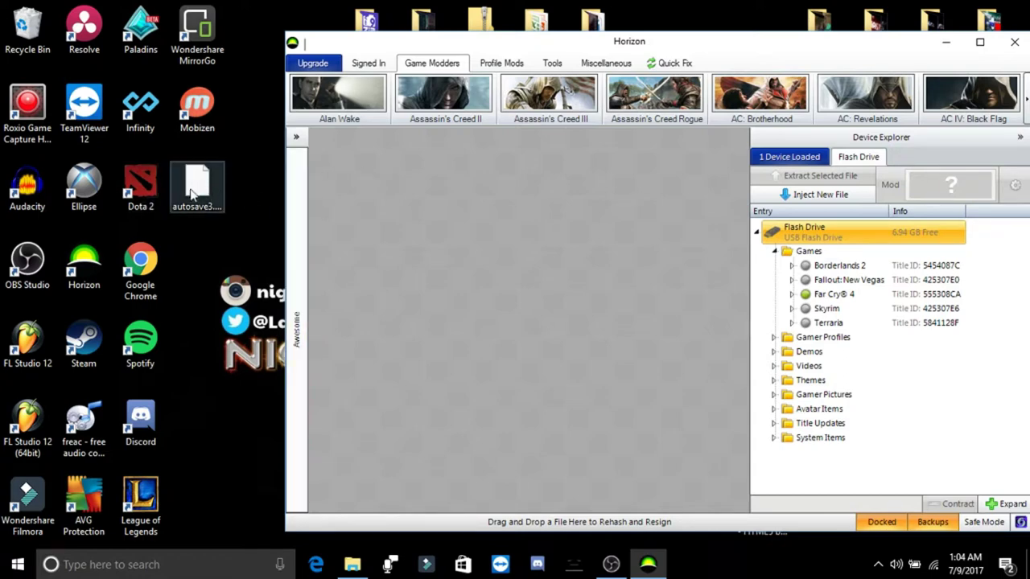
# Open the desktop autosave3 file as a package and maximize the Horizon window around it.
pyautogui.moveTo(187, 187); pyautogui.dragTo(380, 175)
pyautogui.moveTo(541, 242); pyautogui.dragTo(366, 151)
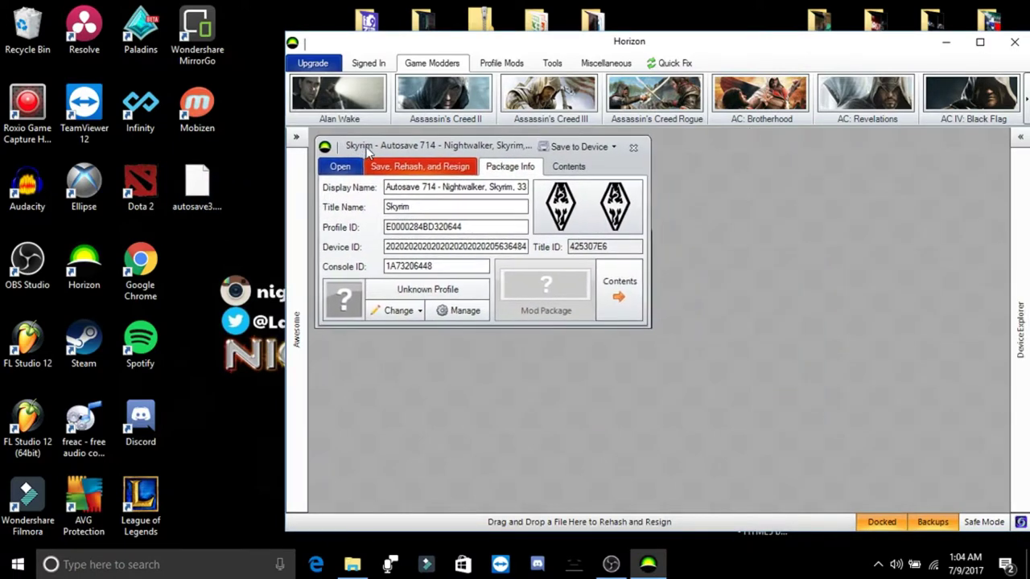
pyautogui.click(980, 41)
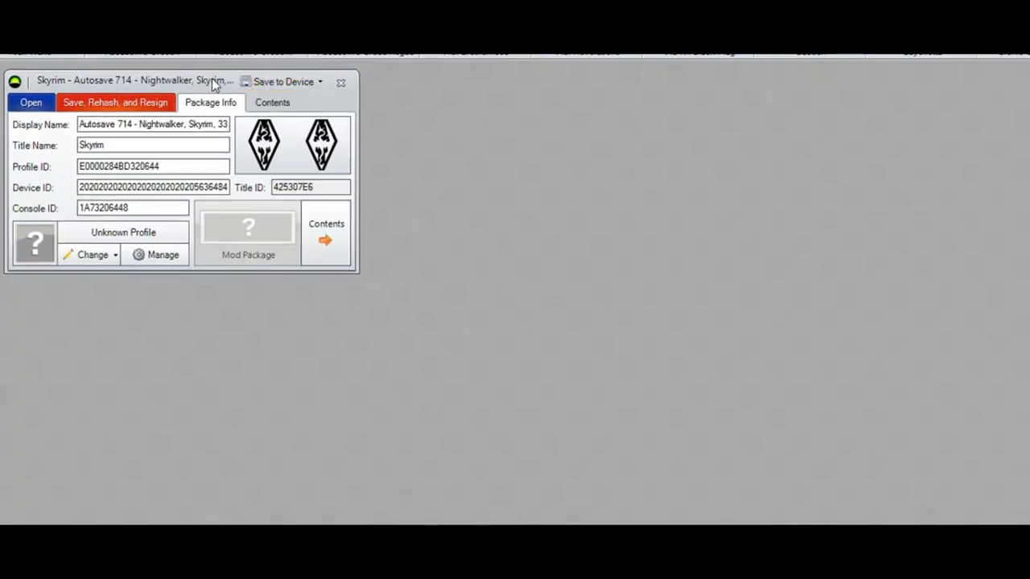
pyautogui.moveTo(212, 77); pyautogui.dragTo(210, 76)
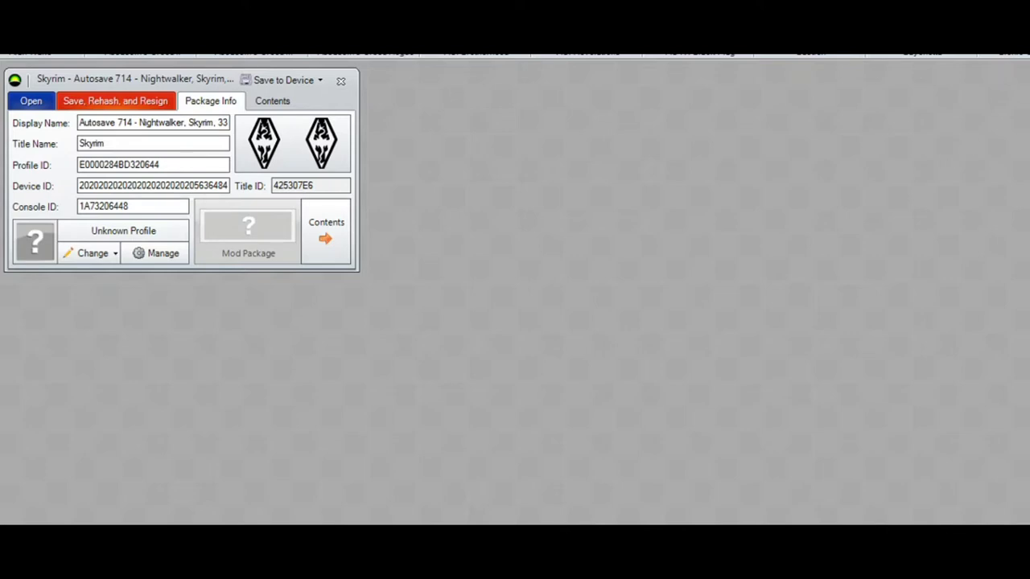
# Open the Borderlands 2 "Level 1 - Claptrap's Place" save from the flash drive in a second package window.
pyautogui.moveTo(919, 106)
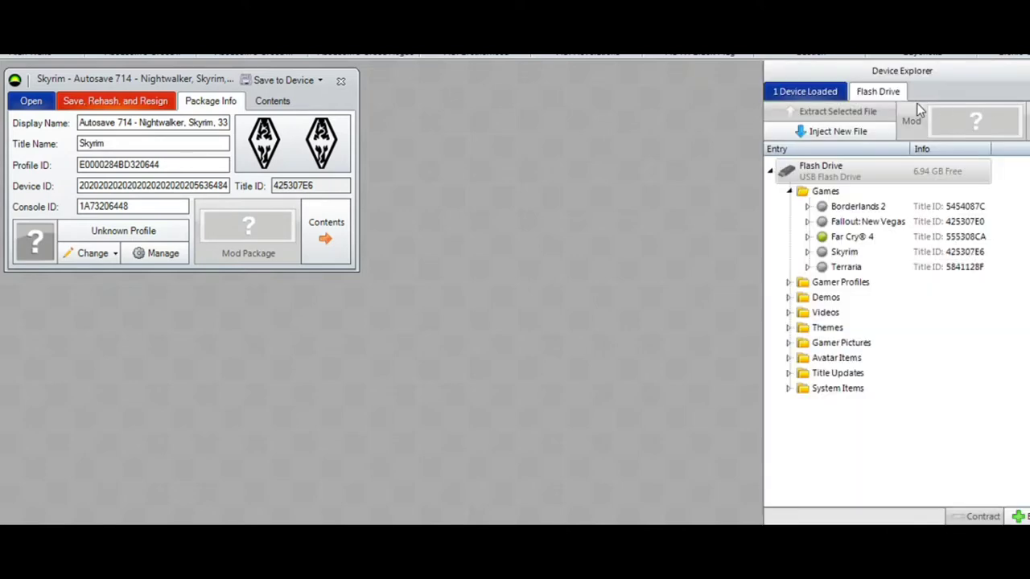
pyautogui.click(808, 206)
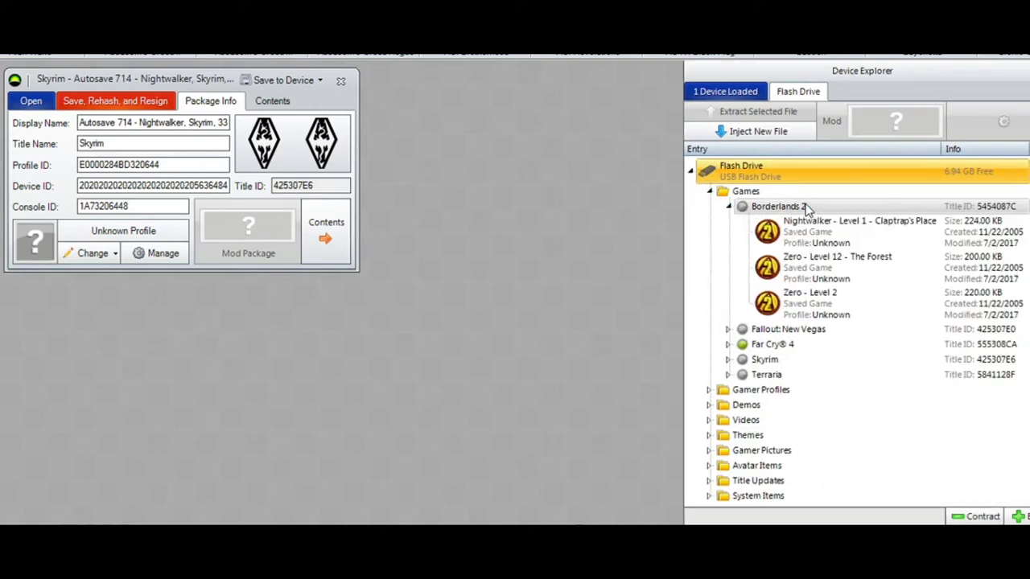
pyautogui.doubleClick(865, 229)
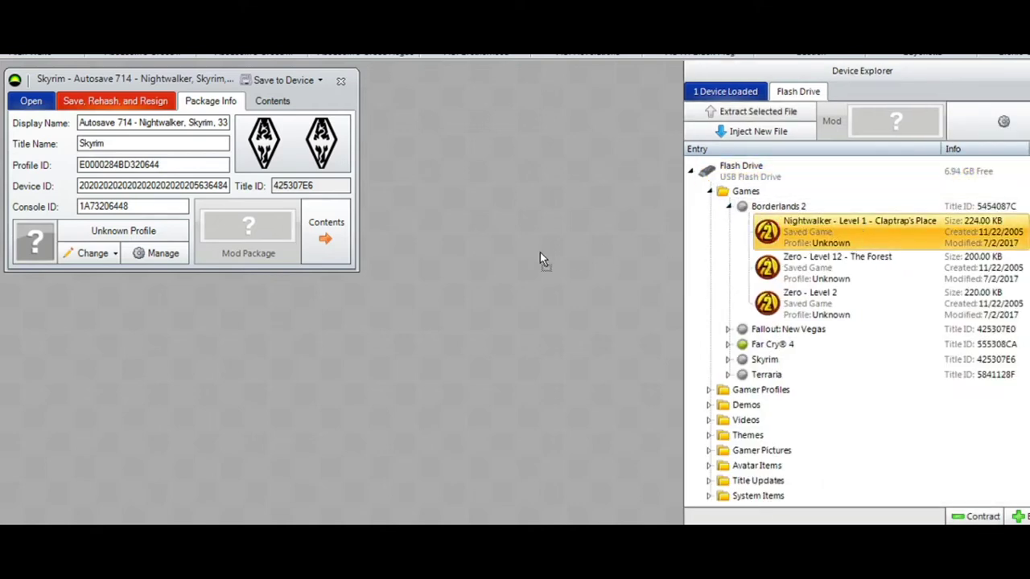
pyautogui.moveTo(526, 205); pyautogui.dragTo(692, 148)
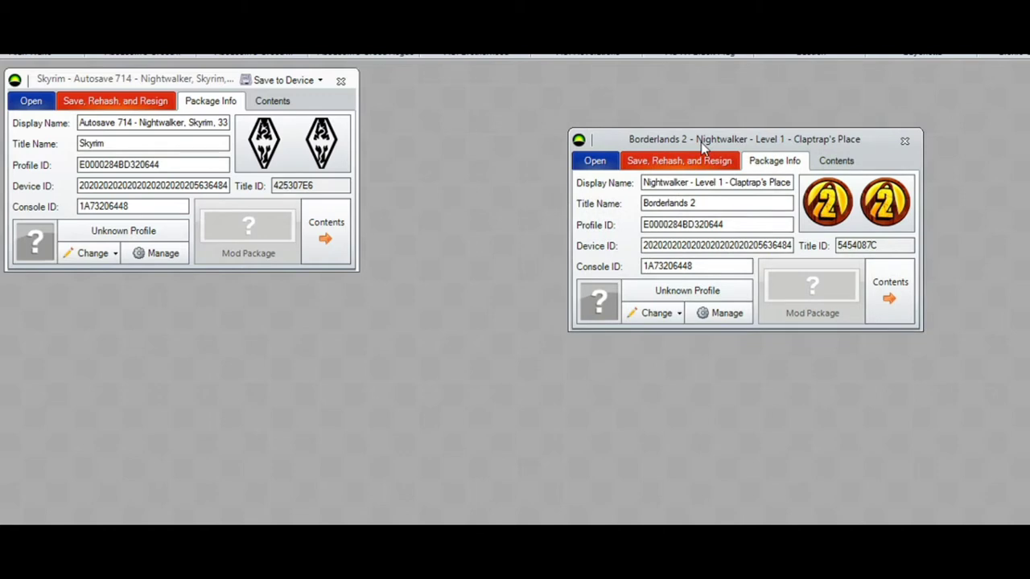
# Arrange the Skyrim and Borderlands 2 package windows side by side to compare their package info.
pyautogui.moveTo(166, 80); pyautogui.dragTo(168, 121)
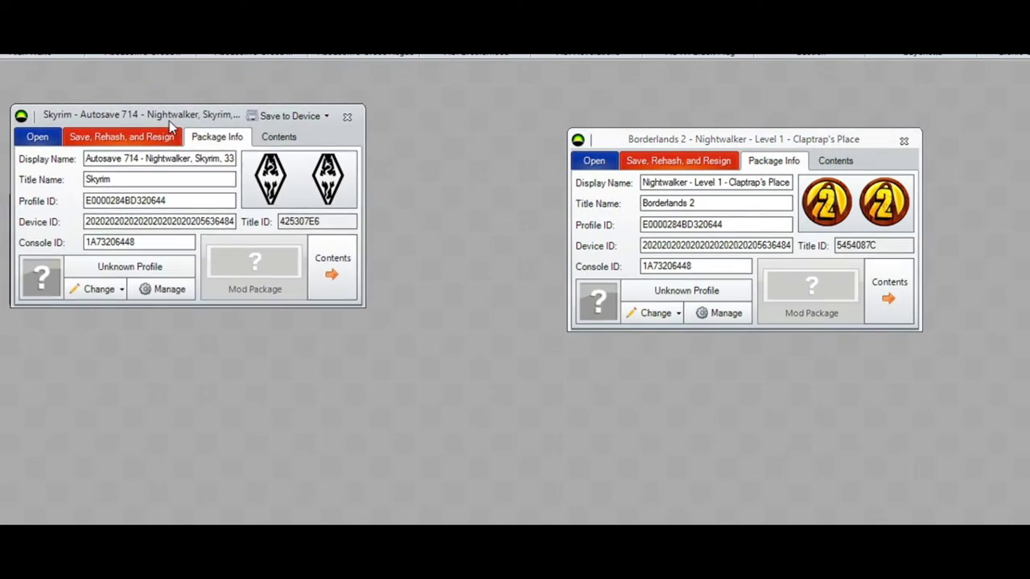
pyautogui.moveTo(736, 142); pyautogui.dragTo(772, 131)
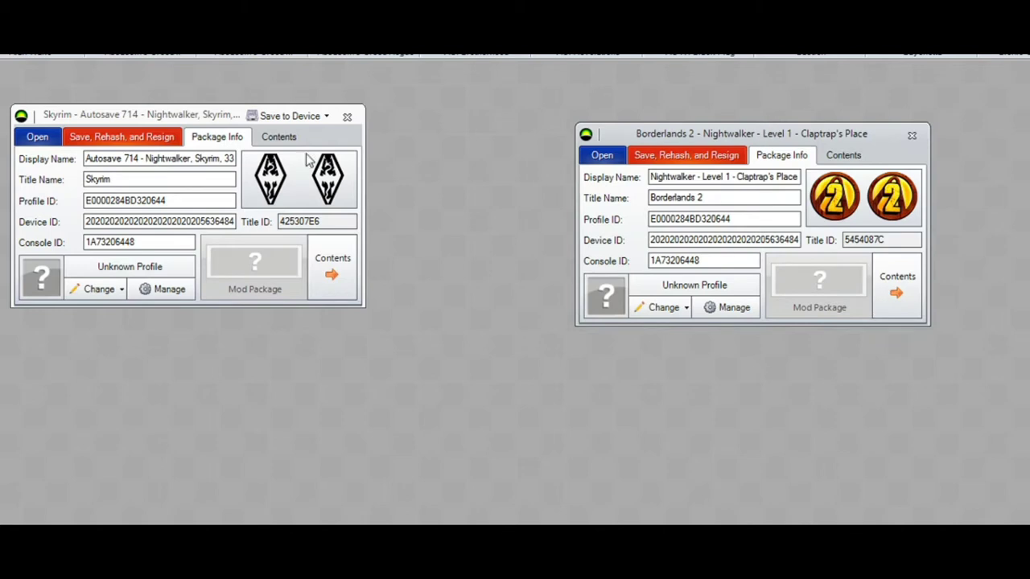
pyautogui.click(217, 120)
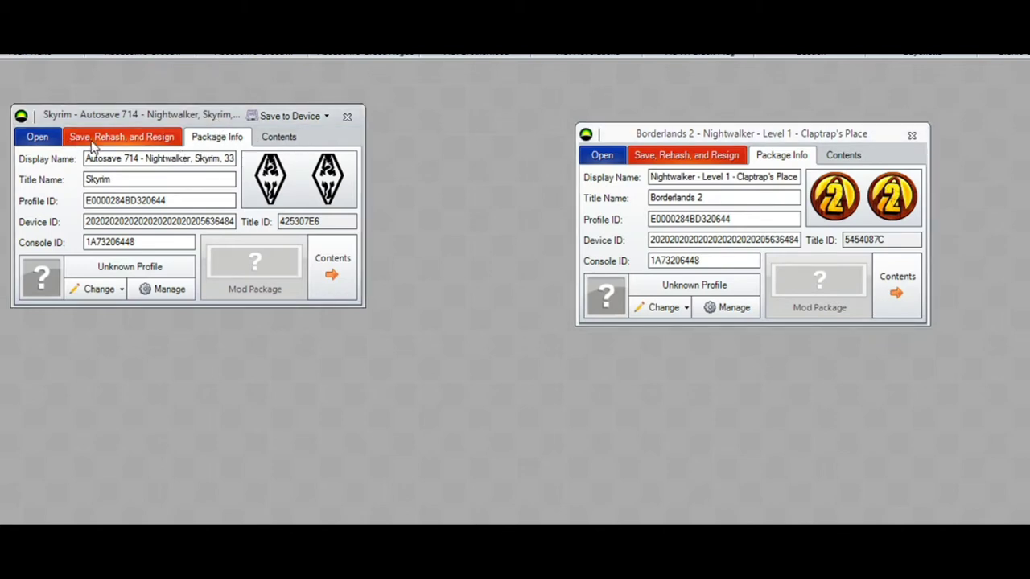
pyautogui.click(742, 137)
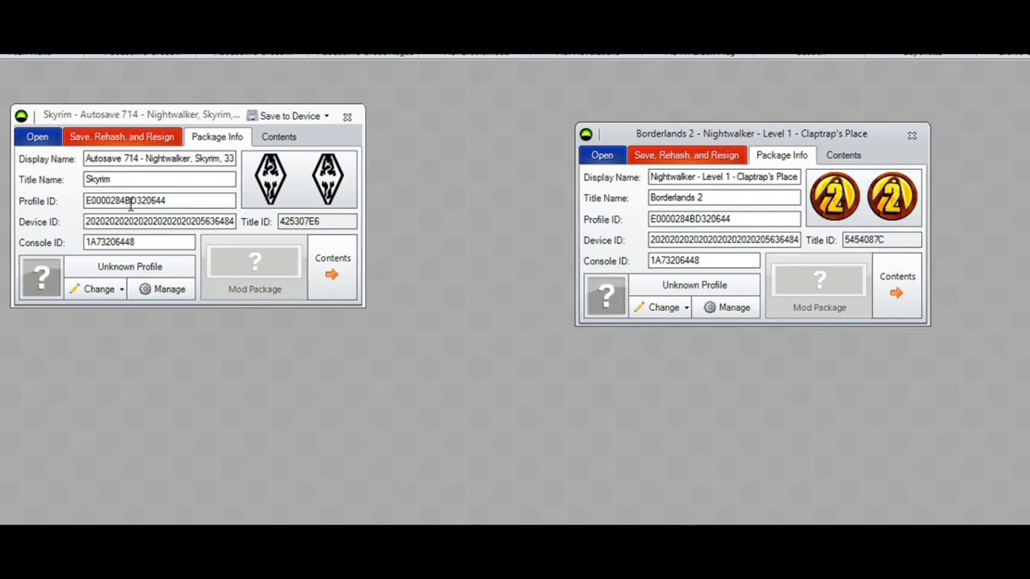
# Copy the Profile ID from the Borderlands 2 package over the Profile ID of the Skyrim package.
pyautogui.moveTo(731, 220); pyautogui.dragTo(643, 232)
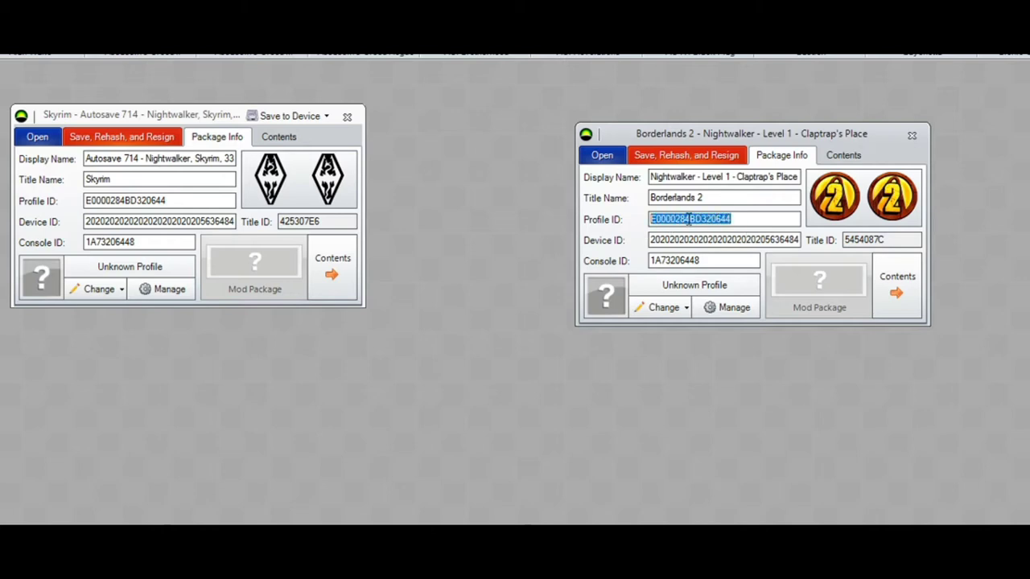
pyautogui.hotkey('ctrl', 'c')
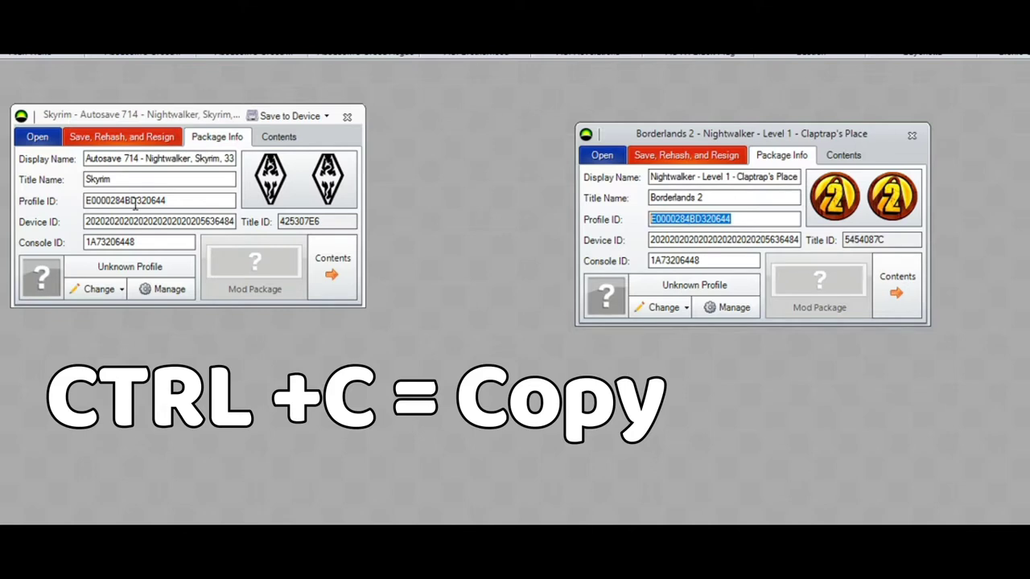
pyautogui.moveTo(169, 201); pyautogui.dragTo(72, 197)
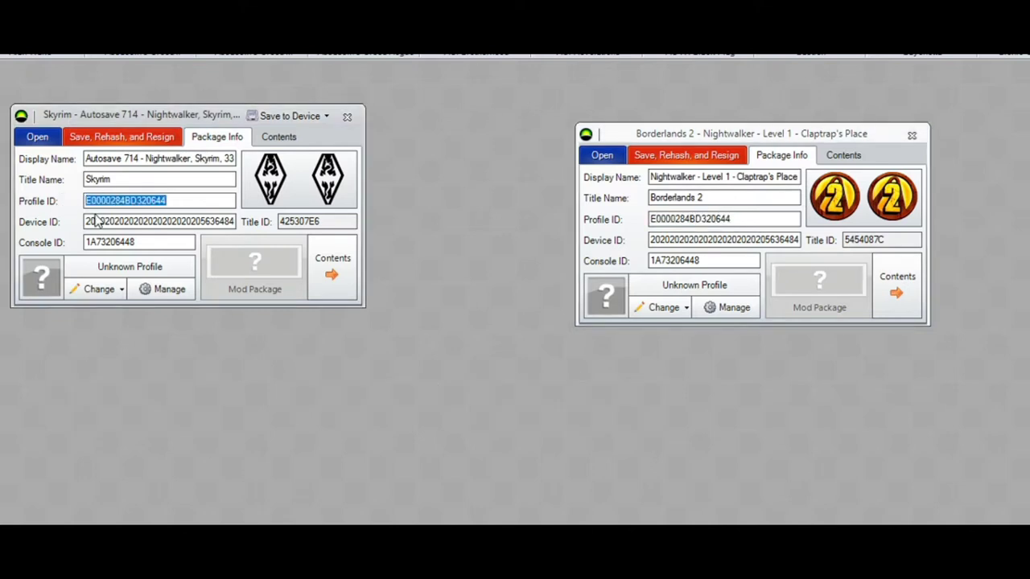
pyautogui.hotkey('ctrl', 'v')
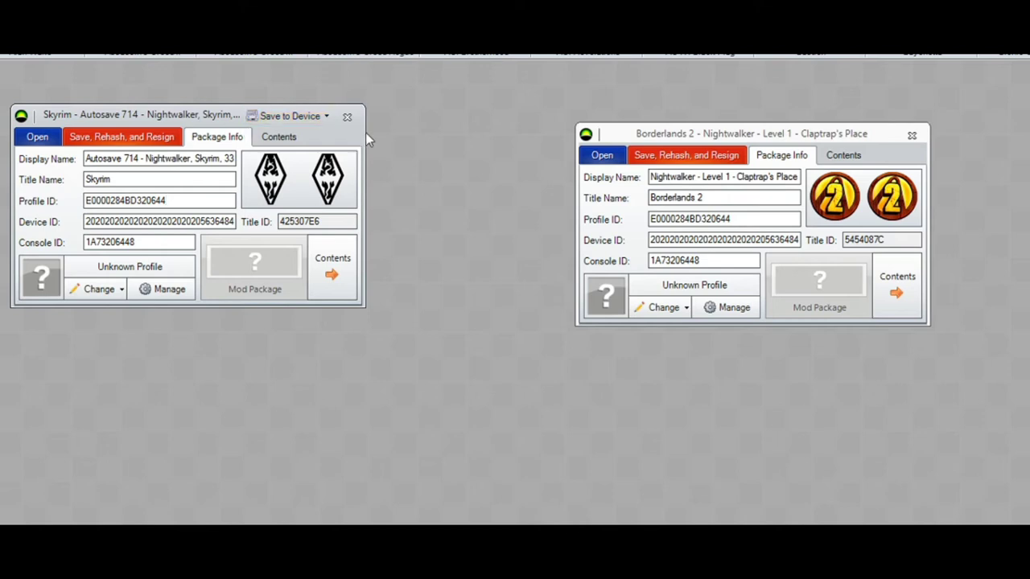
# Close the package windows and collapse the Borderlands 2 entry in the flash drive's games list.
pyautogui.click(346, 117)
pyautogui.moveTo(808, 138); pyautogui.dragTo(732, 138)
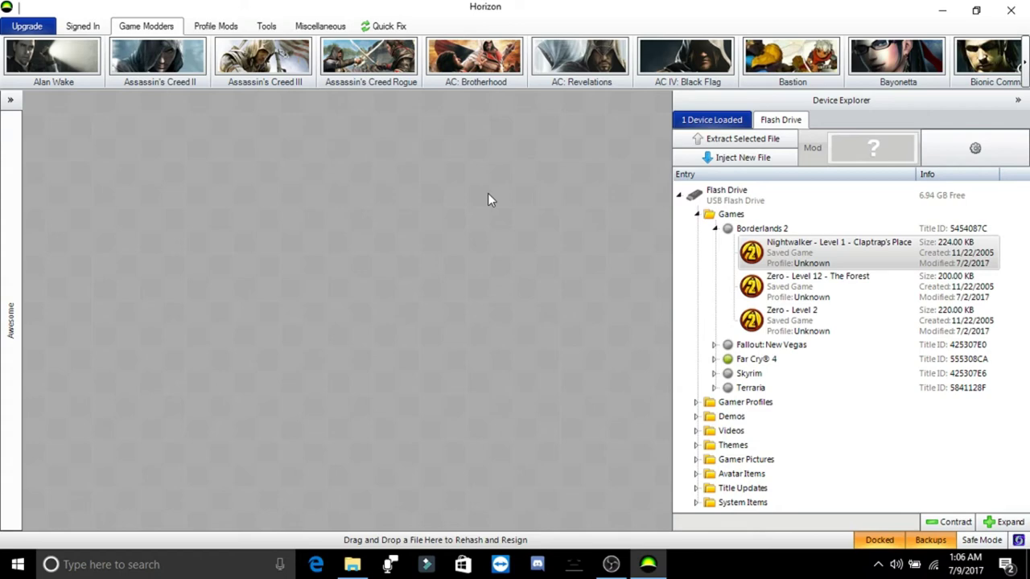
pyautogui.click(715, 229)
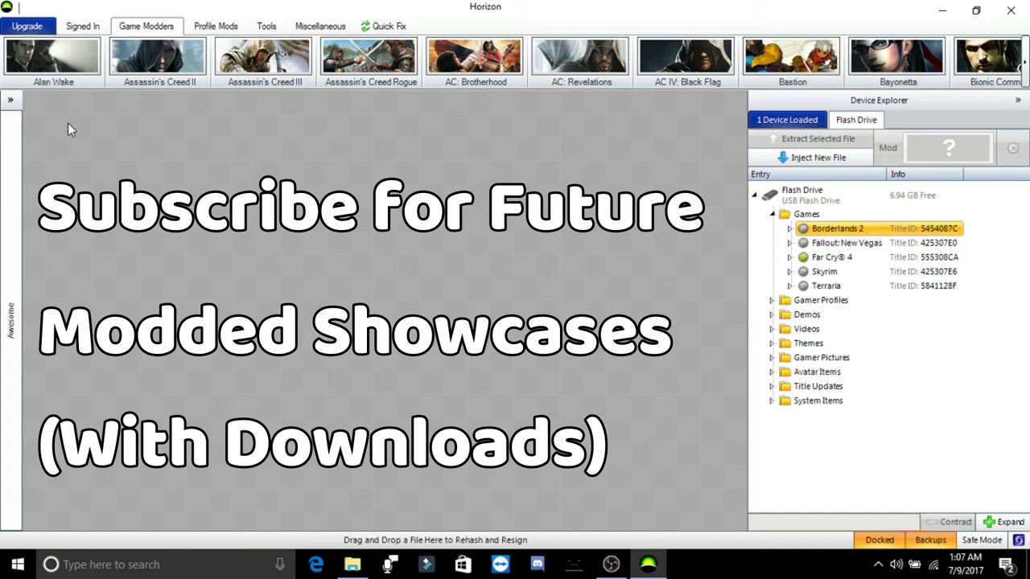
pyautogui.click(624, 570)
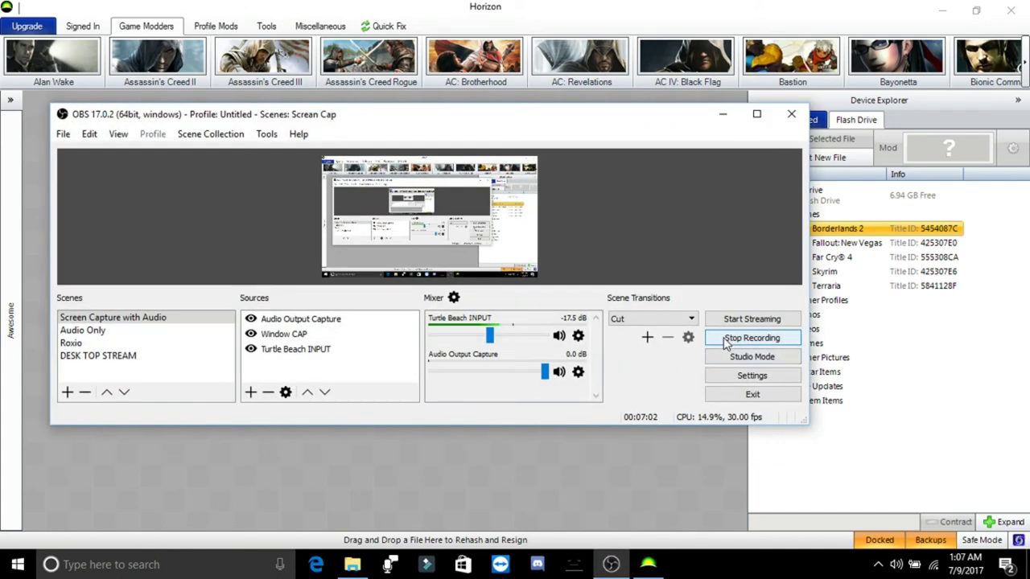